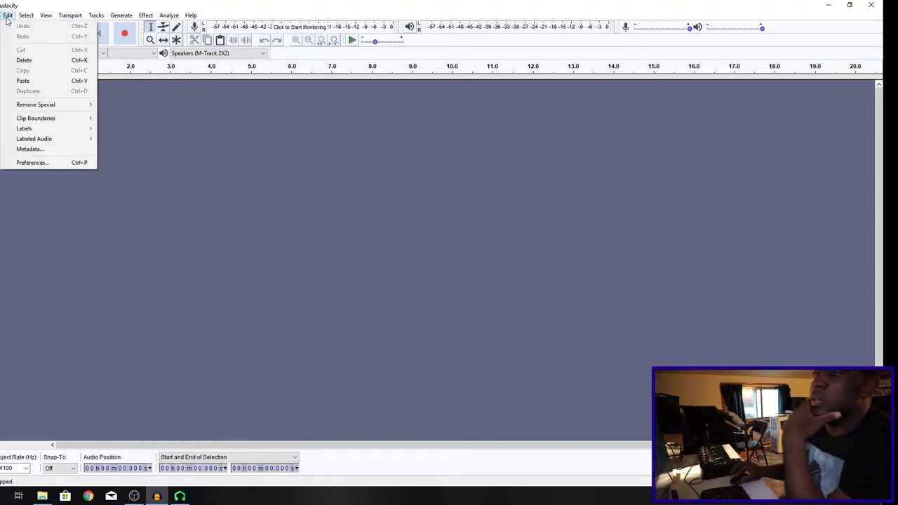
Step: Import the King Floyd - Groove Me song into the empty project
mouse_move(6, 15)
mouse_move(35, 105)
click(135, 104)
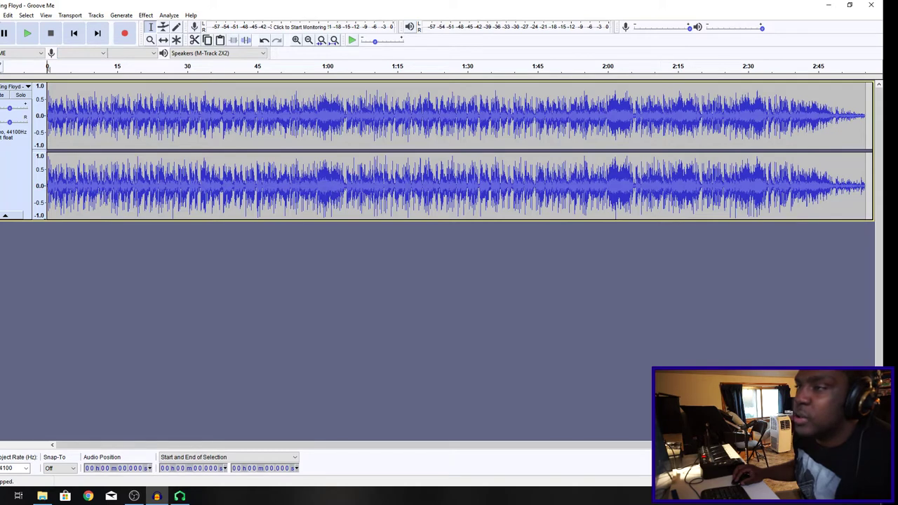
Step: Create a new project and add an empty stereo track to it
click(0, 14)
click(16, 24)
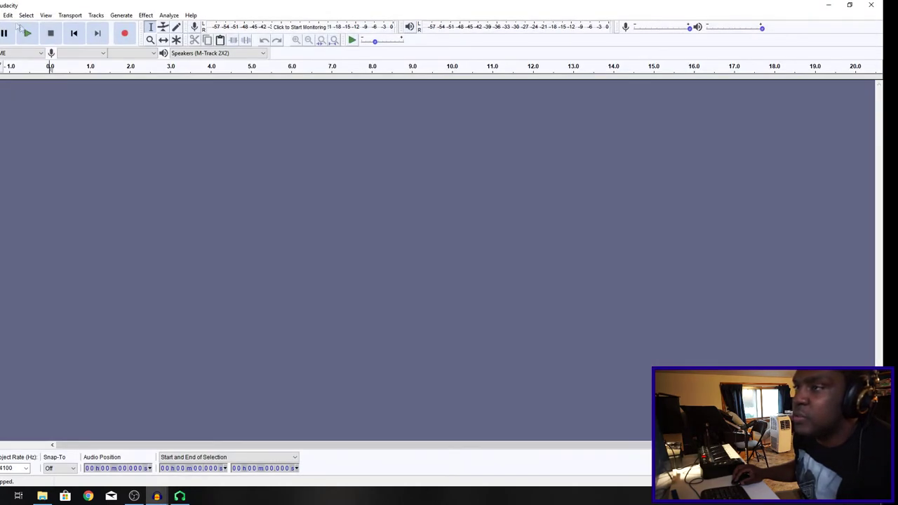
click(6, 15)
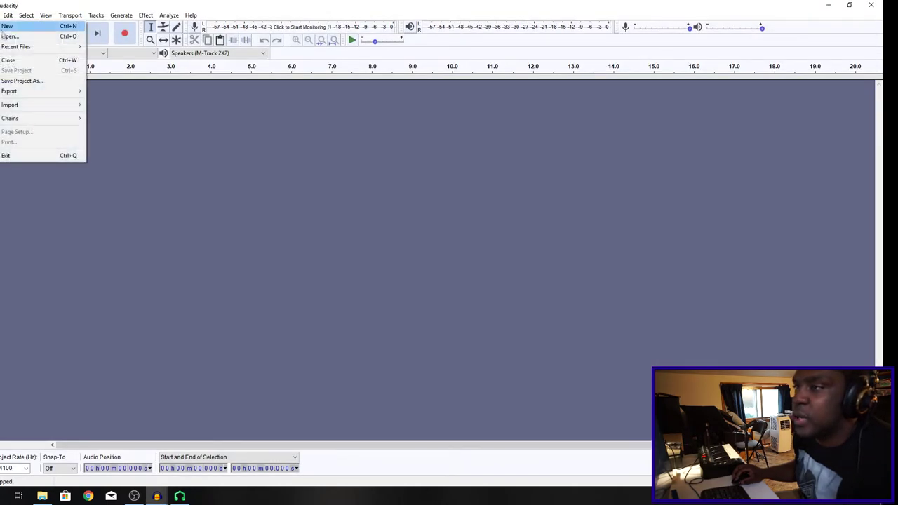
mouse_move(102, 21)
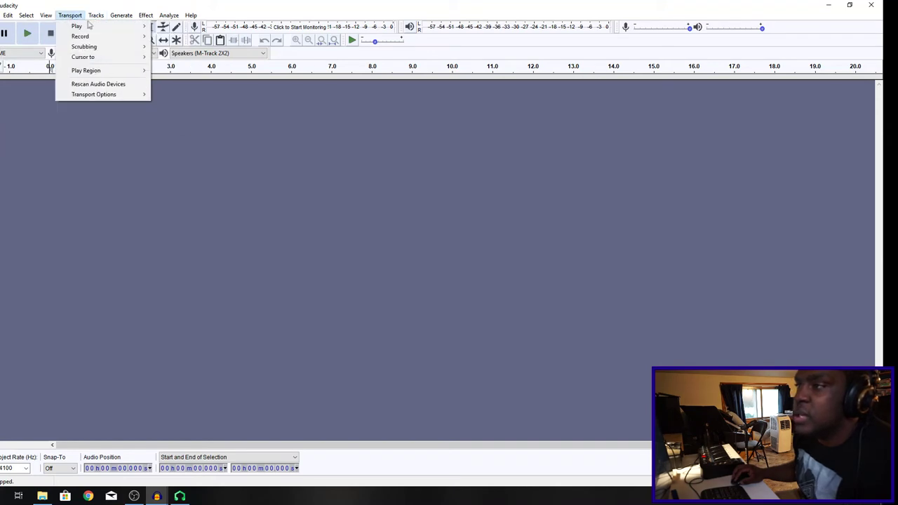
mouse_move(121, 34)
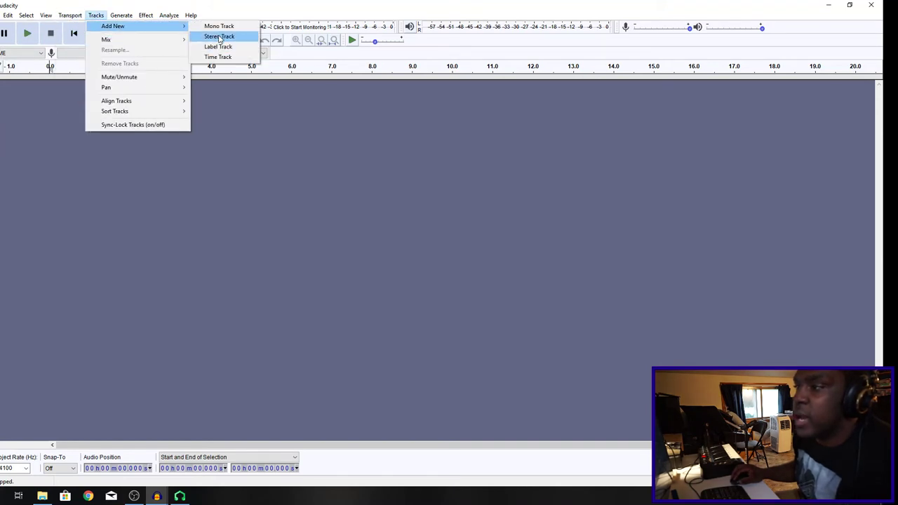
click(217, 36)
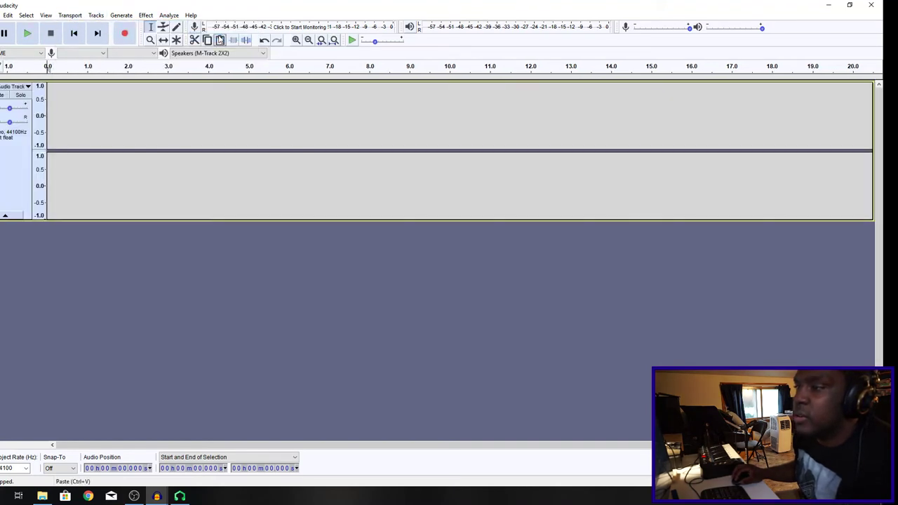
Step: Try to record onto the empty stereo track, and close that project without saving
click(124, 33)
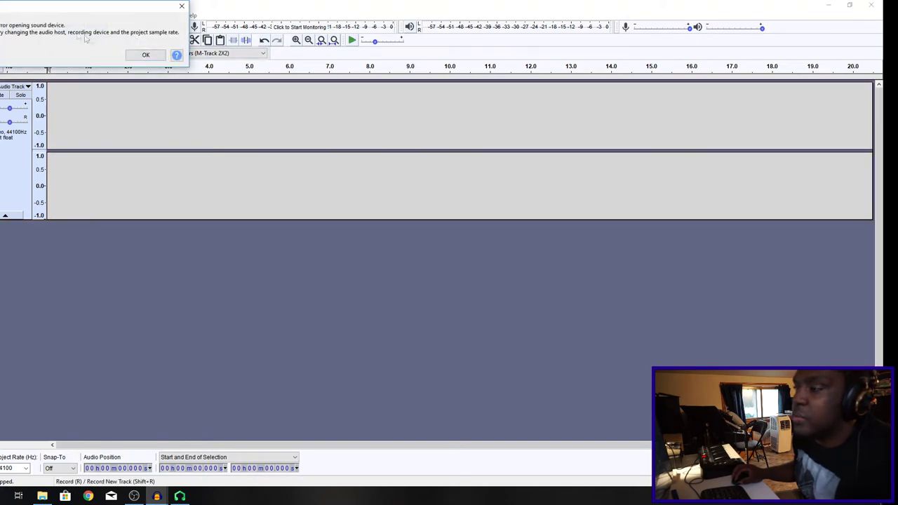
click(147, 56)
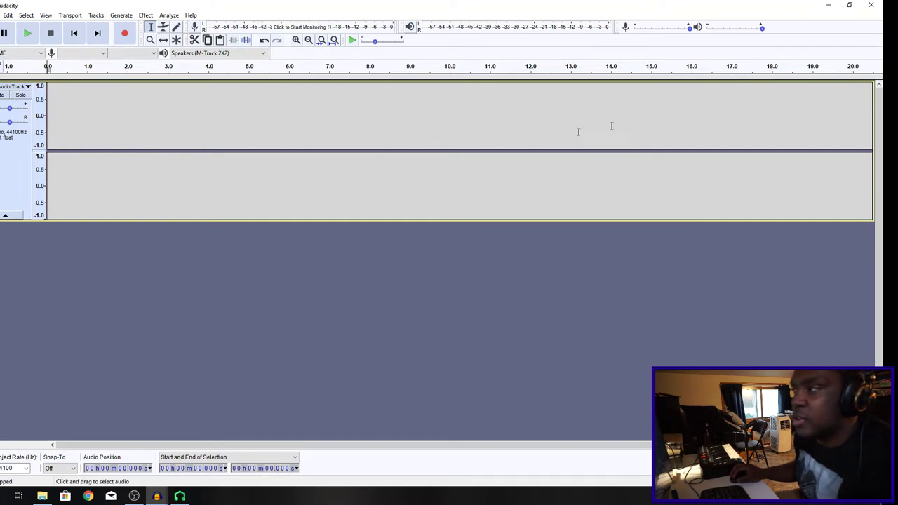
click(868, 6)
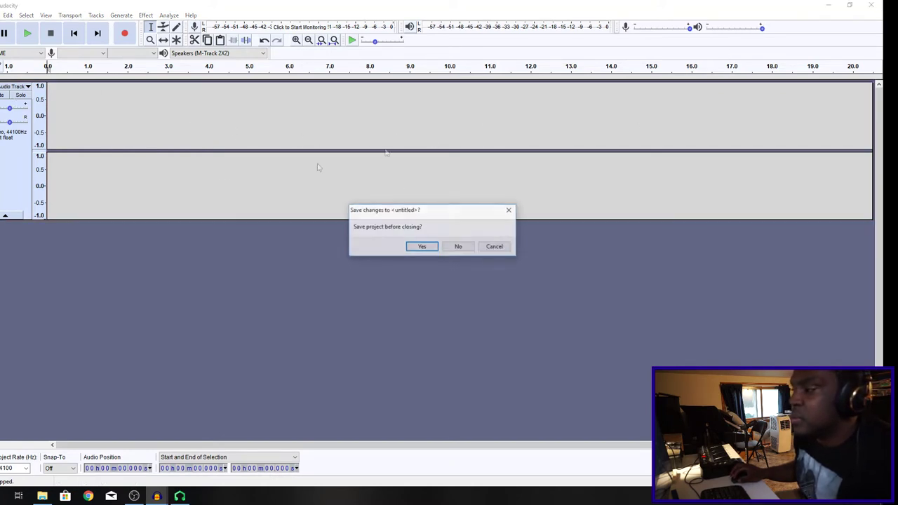
click(449, 245)
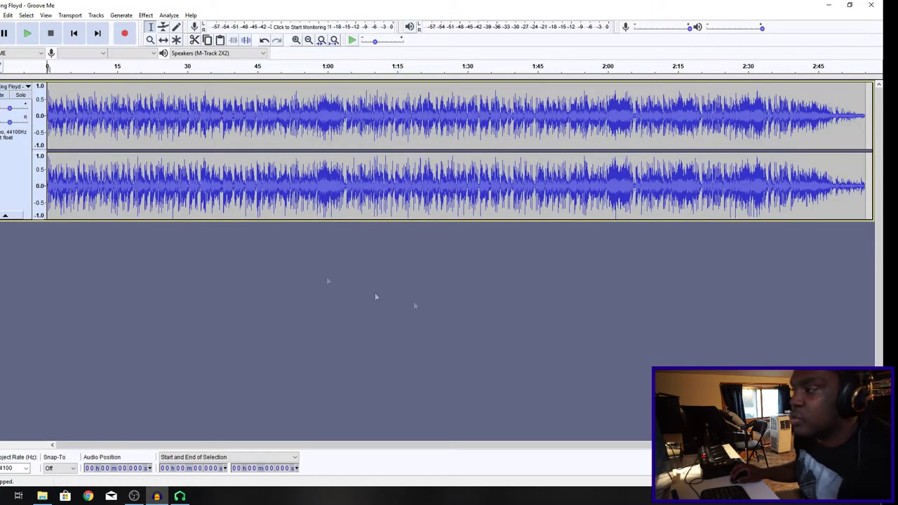
Step: Select the song from about 57.6 s to 1:09.8 and split the clip at the selection boundaries
click(31, 38)
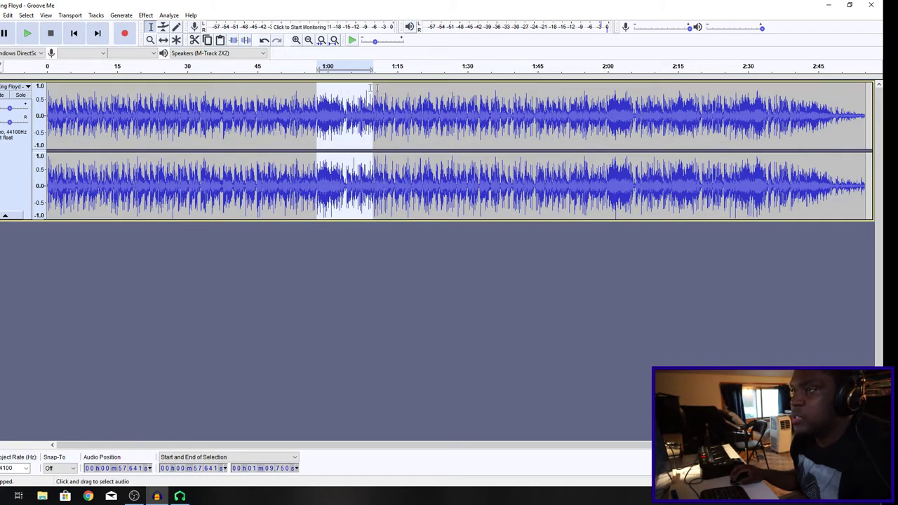
click(8, 15)
mouse_move(26, 15)
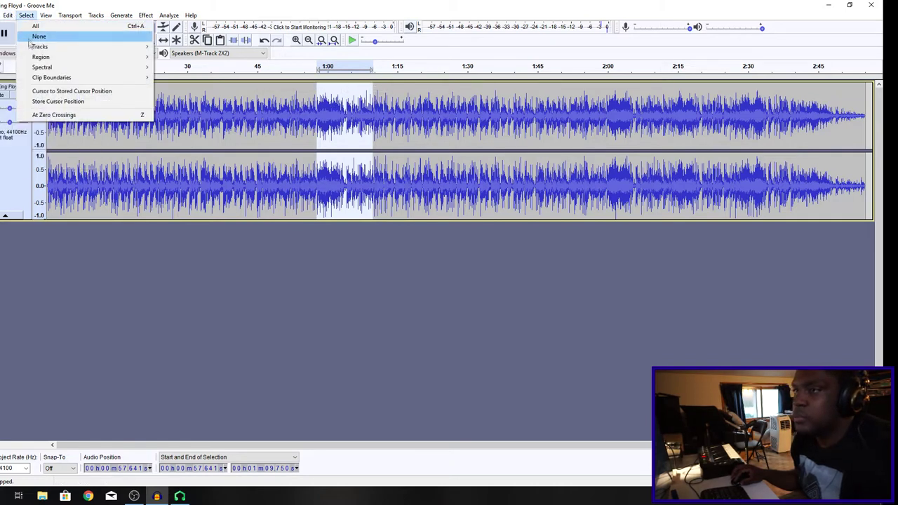
mouse_move(31, 119)
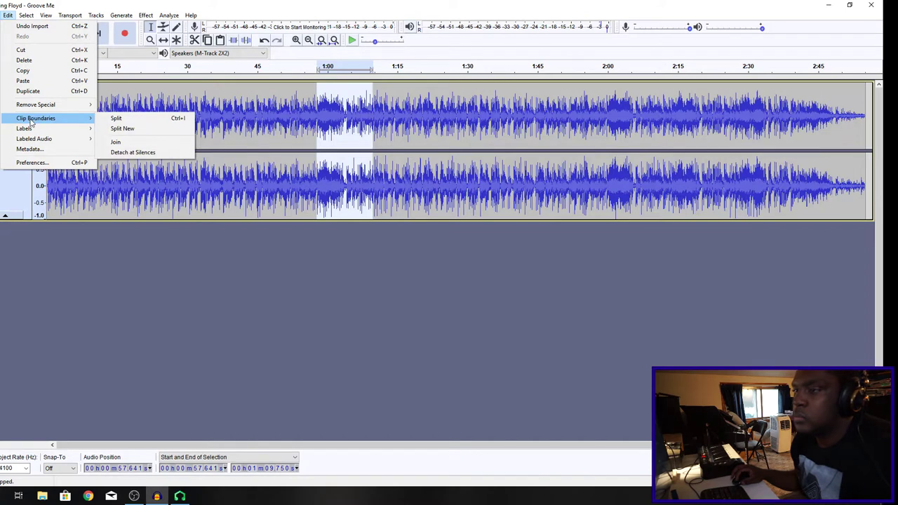
click(136, 119)
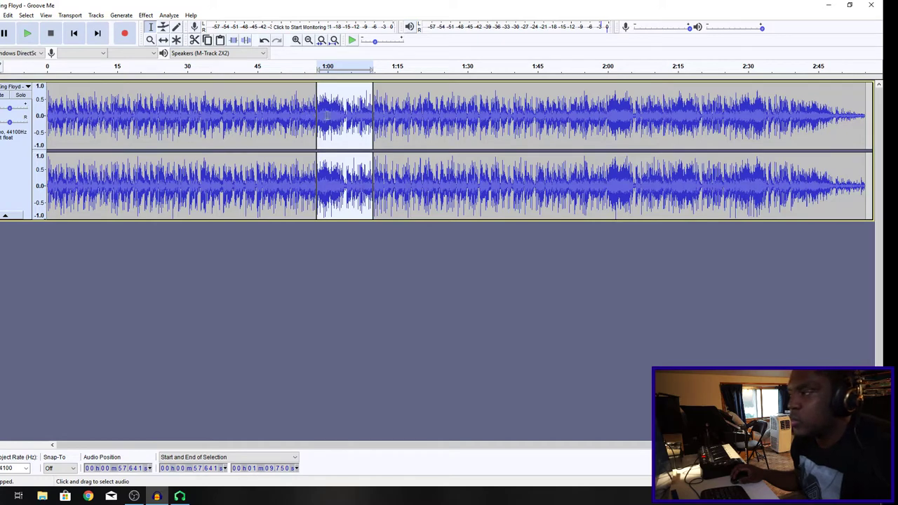
Step: Copy the split-off section of the song and add a new stereo track below it
click(8, 14)
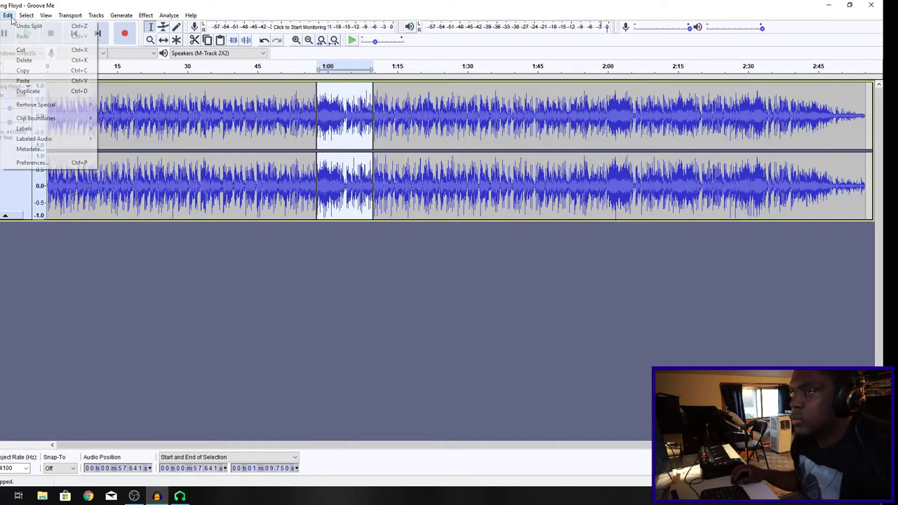
click(39, 71)
click(7, 15)
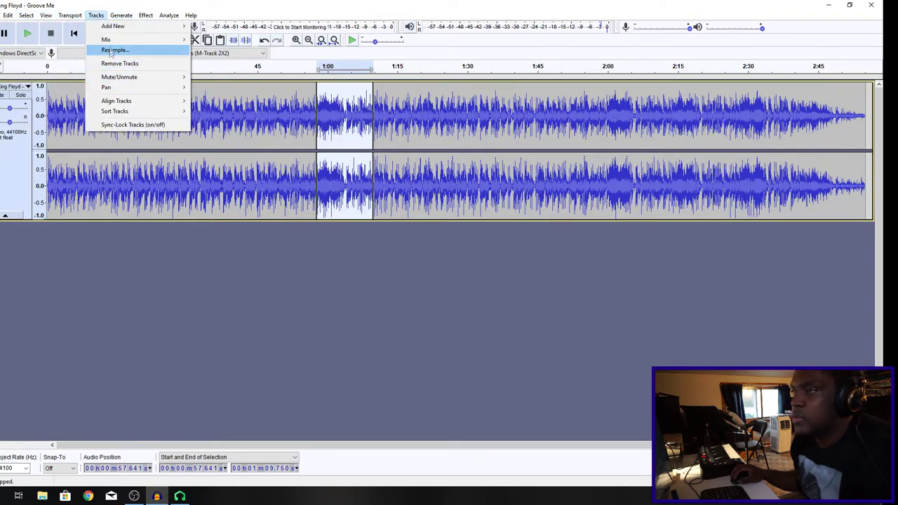
mouse_move(116, 28)
click(207, 36)
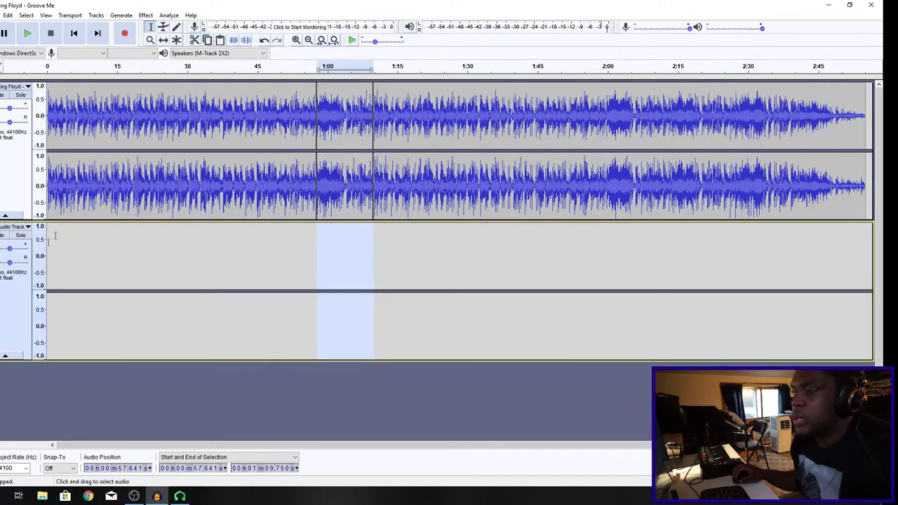
Step: Paste the copied section at the start of the new stereo track and remove the original song track
click(74, 33)
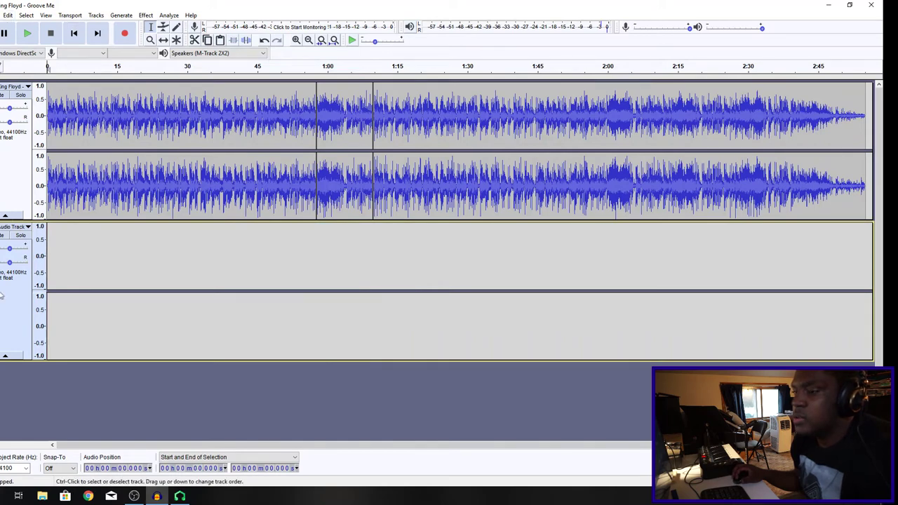
click(7, 15)
click(31, 82)
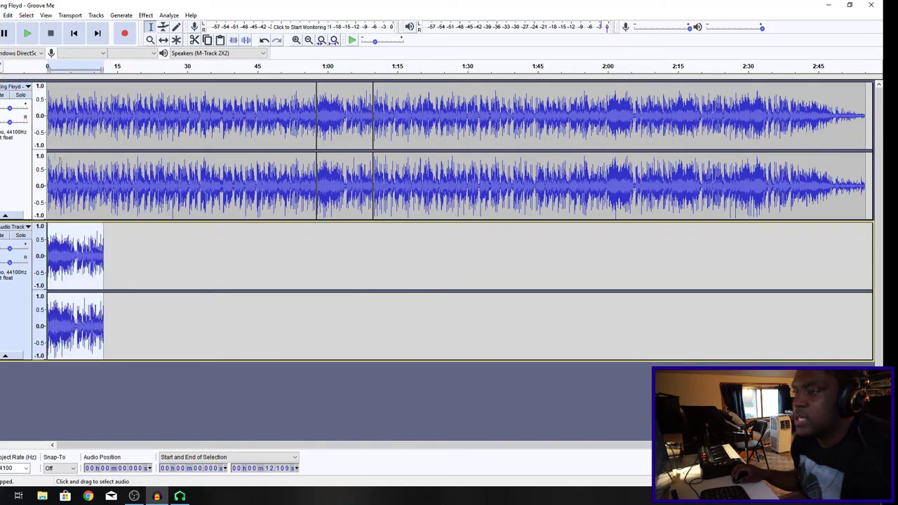
click(6, 87)
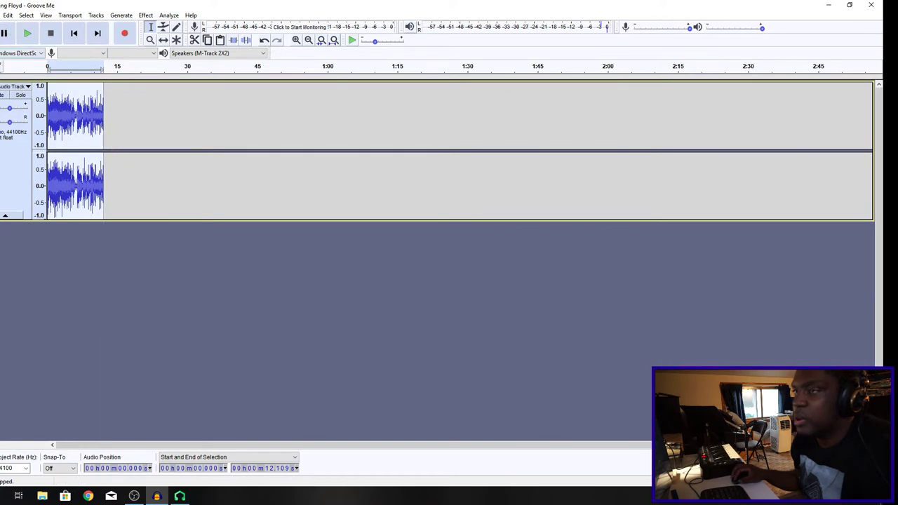
Step: Export the remaining section as a WAV file named King Floyd - Groove Me, accepting the existing metadata tags
click(1, 15)
mouse_move(30, 91)
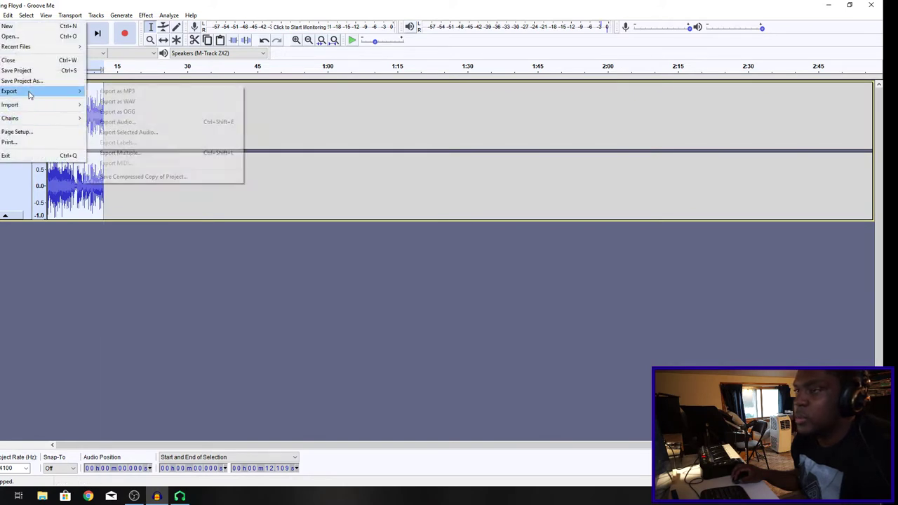
click(140, 101)
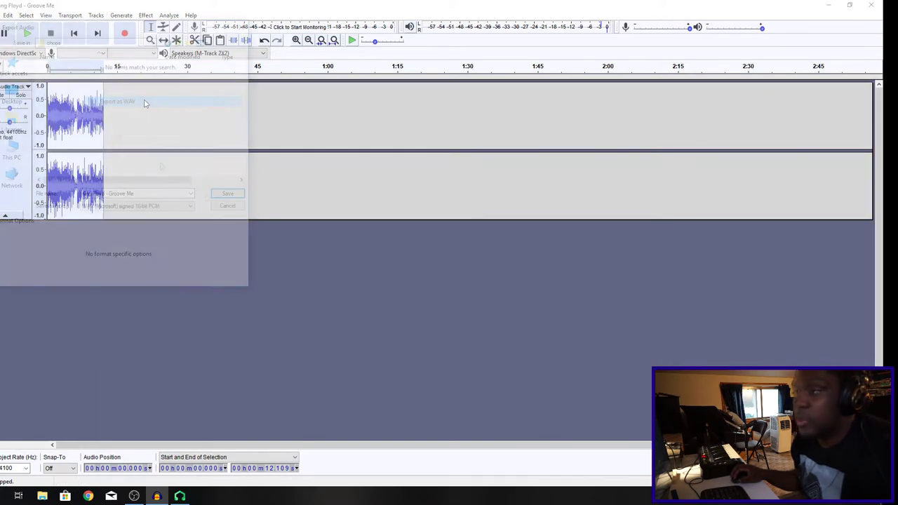
click(222, 196)
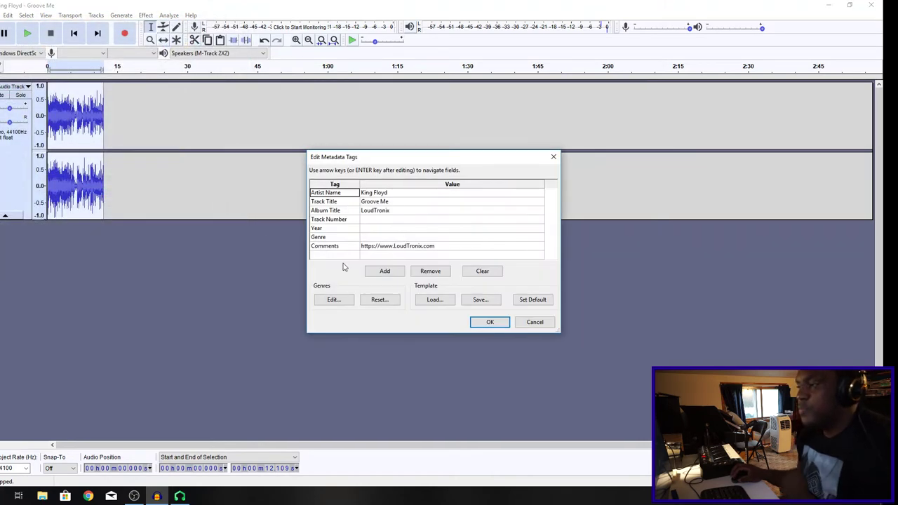
click(484, 324)
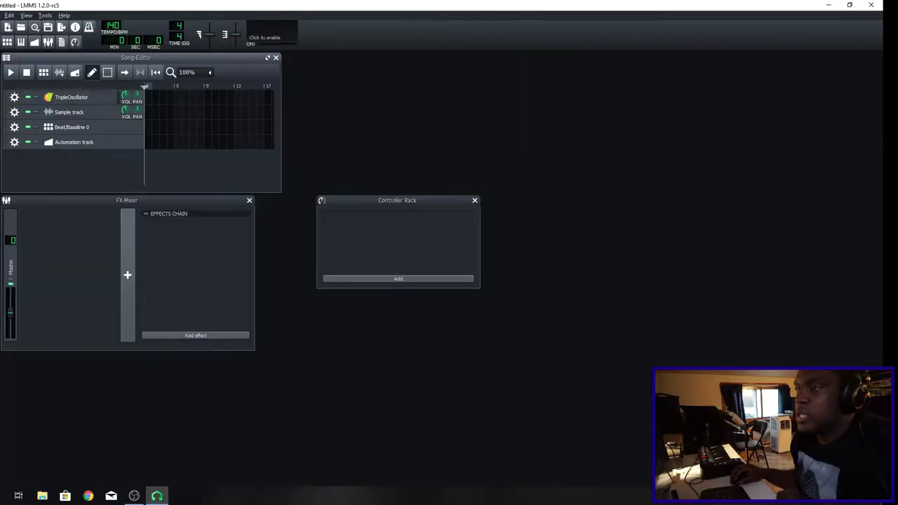
Step: In LMMS, display the instrument plugins beside the maximized Song-Editor and open a Beat/Bassline 0 pattern at bar 1
click(268, 59)
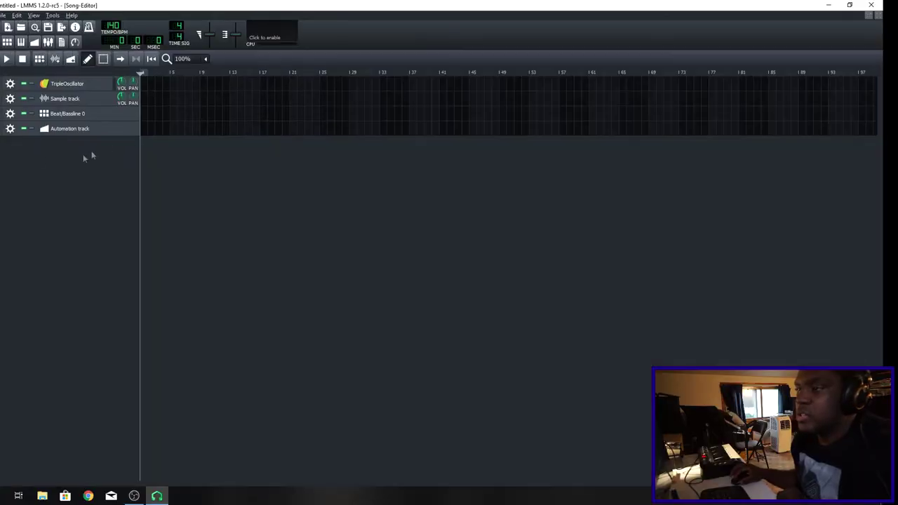
click(1, 62)
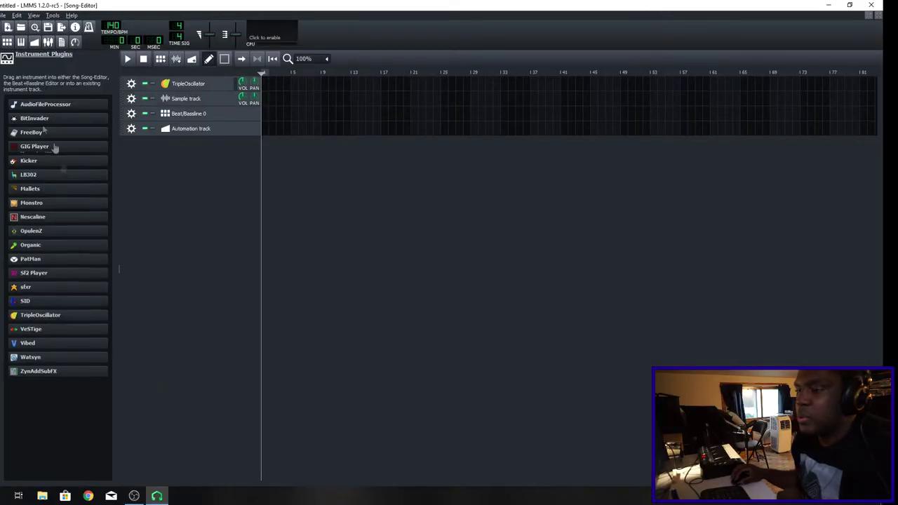
mouse_move(40, 333)
mouse_down()
mouse_move(157, 313)
mouse_move(58, 330)
mouse_up()
double_click(266, 113)
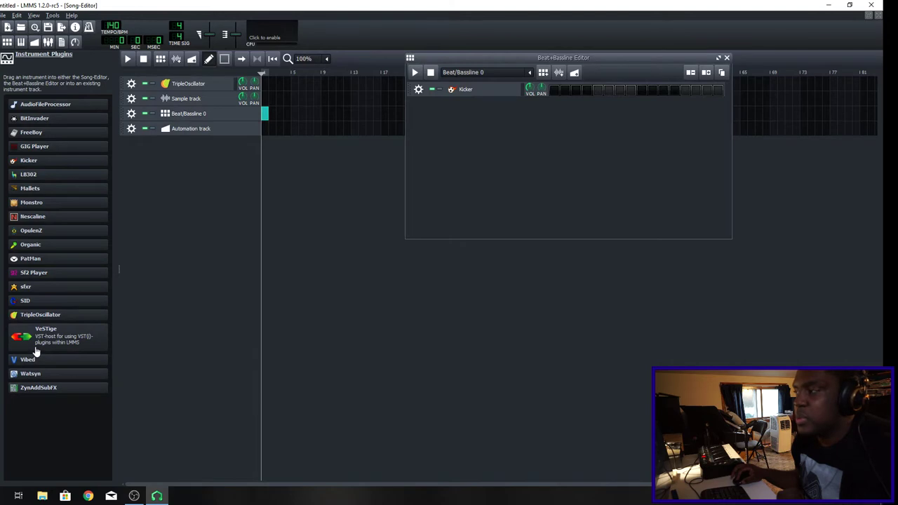
Step: Replace the Kicker track in the Beat+Bassline Editor with a VeSTige instrument and load the shortcircuit VST plugin into it
drag(35, 351, 461, 145)
click(419, 89)
click(431, 113)
click(487, 89)
click(395, 301)
click(555, 345)
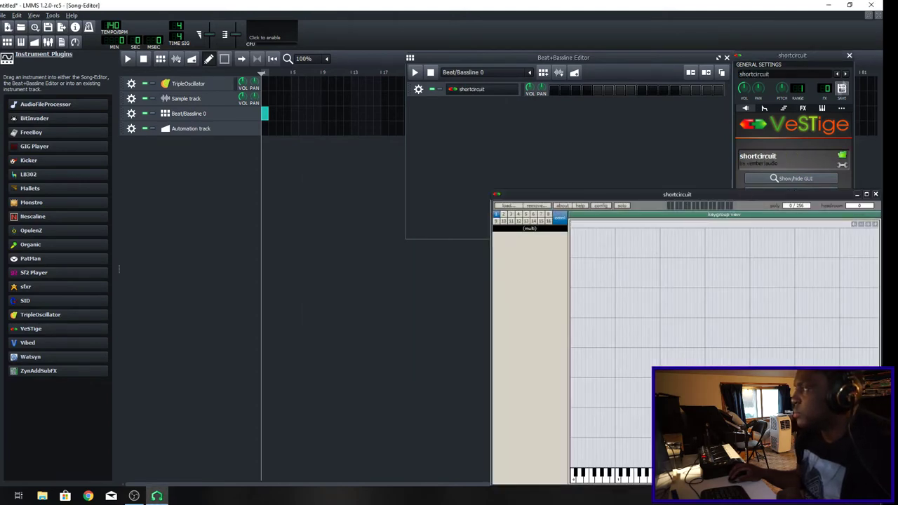
Step: Close the VeSTige settings window and assign a MIDI input device to the shortcircuit track
click(850, 55)
drag(760, 195, 461, 153)
click(419, 89)
mouse_move(446, 138)
mouse_move(500, 140)
click(546, 138)
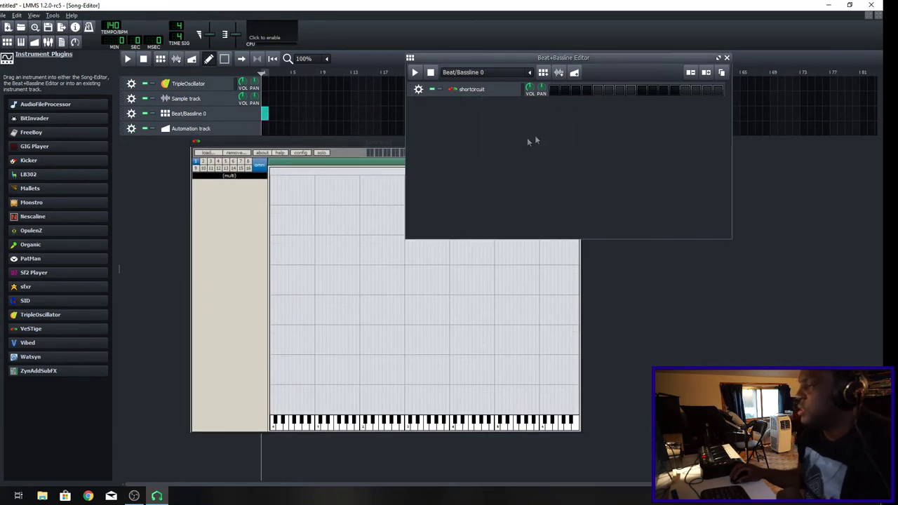
Step: Load the King Floyd - Groove Me sample from the lmms chops folder into shortcircuit
click(334, 145)
drag(334, 146, 312, 118)
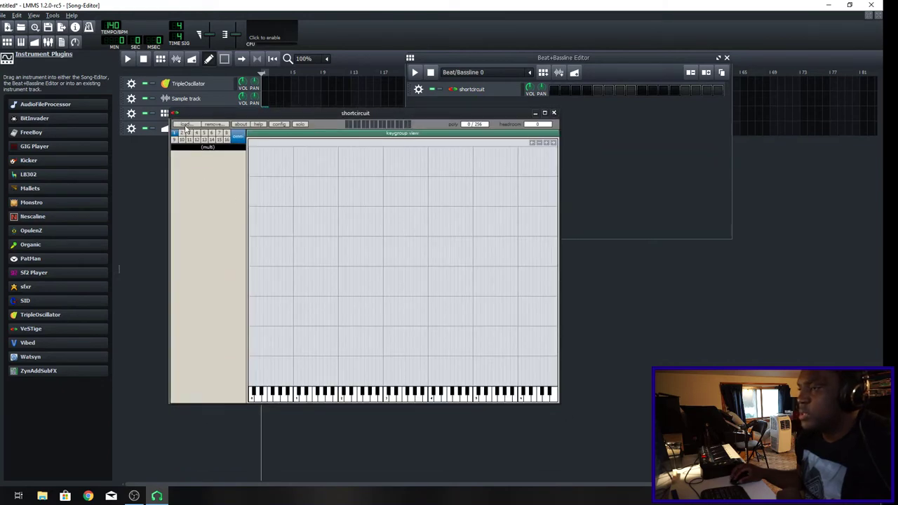
click(184, 125)
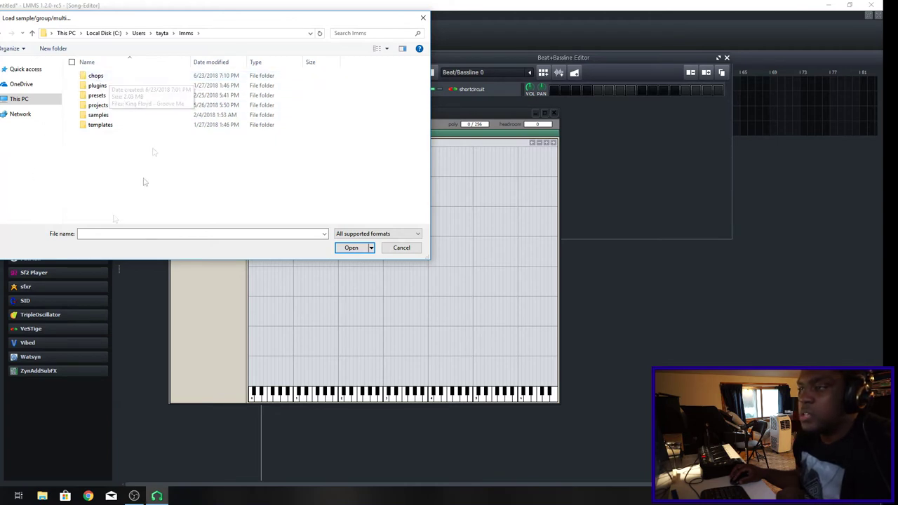
double_click(96, 76)
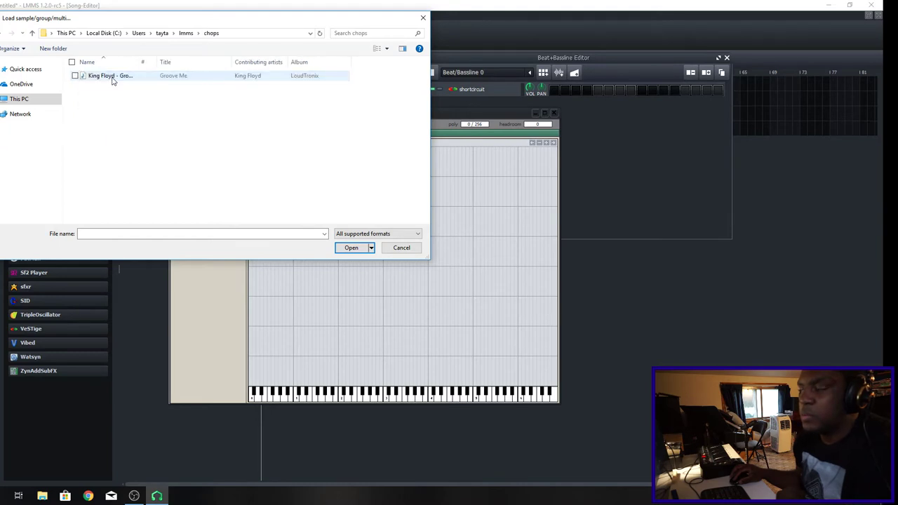
click(112, 78)
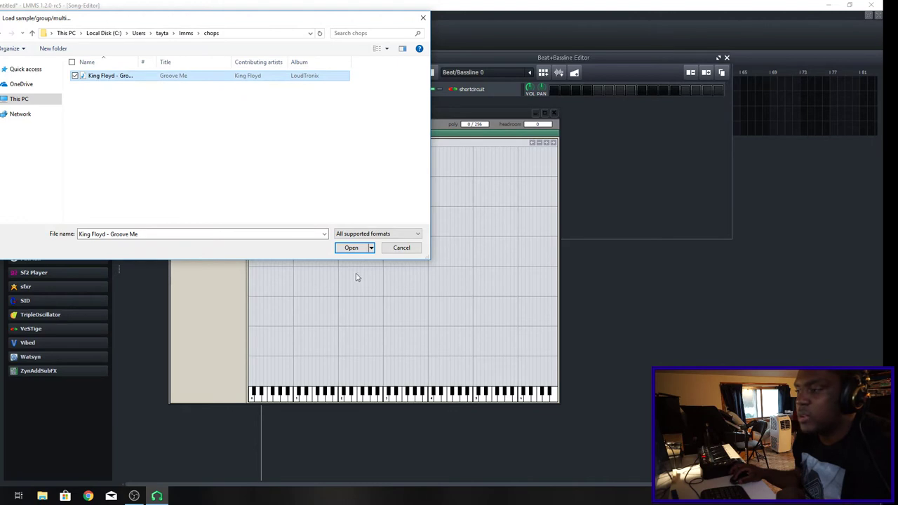
click(347, 247)
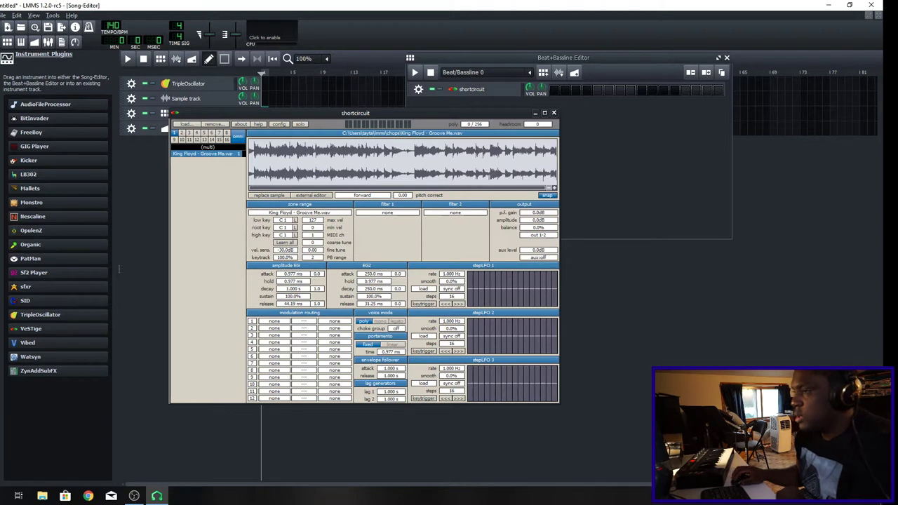
Step: Set the sample zone's low, root and high keys together to C -1 with MIDI learn
click(286, 243)
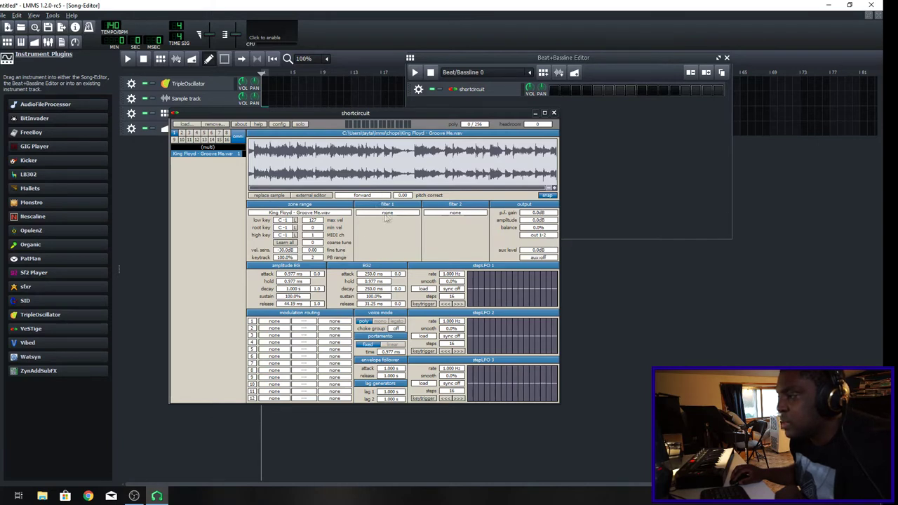
Step: Set the Groove Me sample's playback mode to sliced (keymap) and move the first slice's start marker slightly inward to the opening hit
click(362, 198)
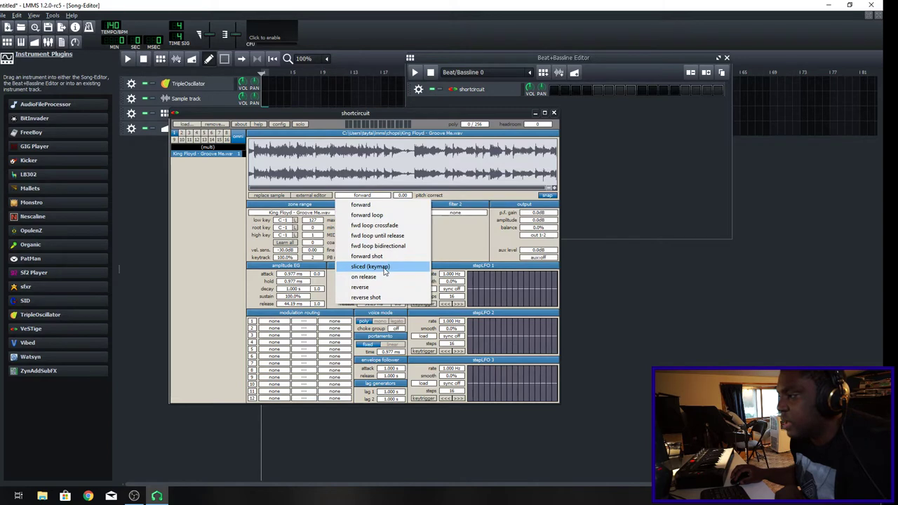
click(370, 267)
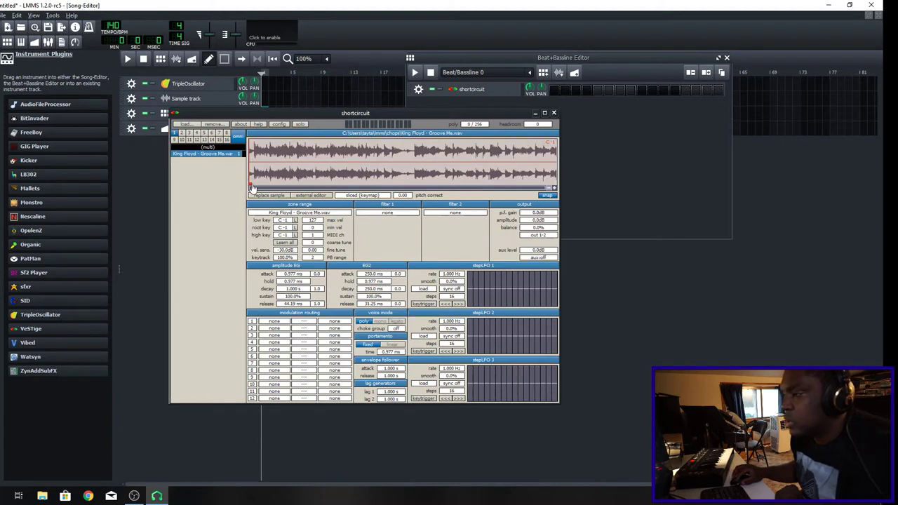
drag(252, 188, 259, 188)
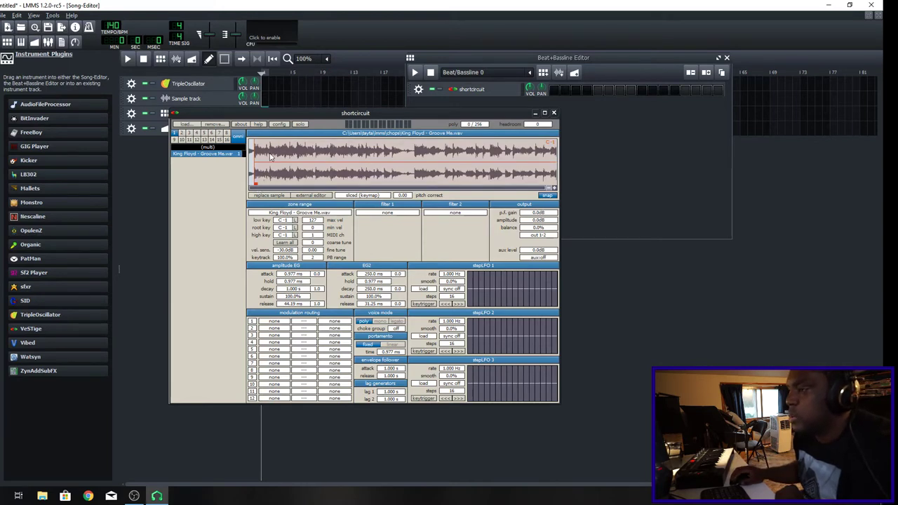
Step: Split a second slice near the beginning of the Groove Me waveform and adjust the slice markers to bound the first two chops
right_click(271, 158)
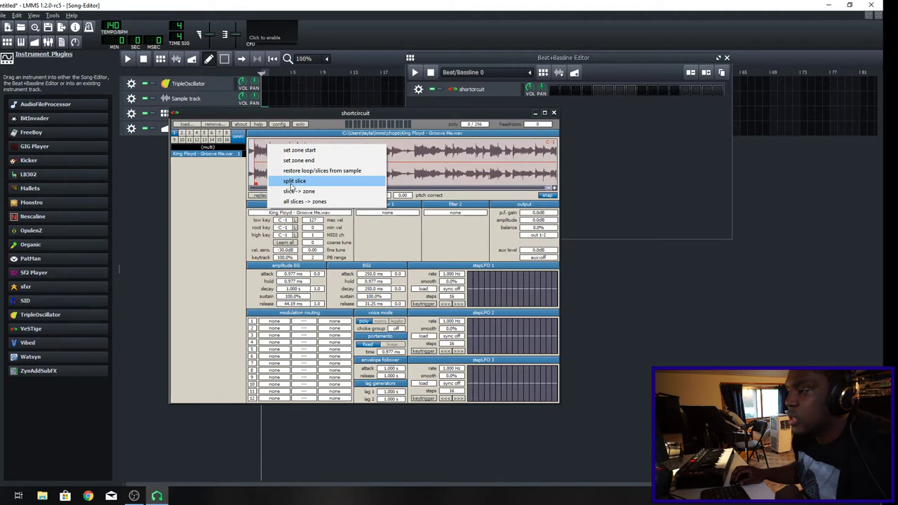
click(292, 183)
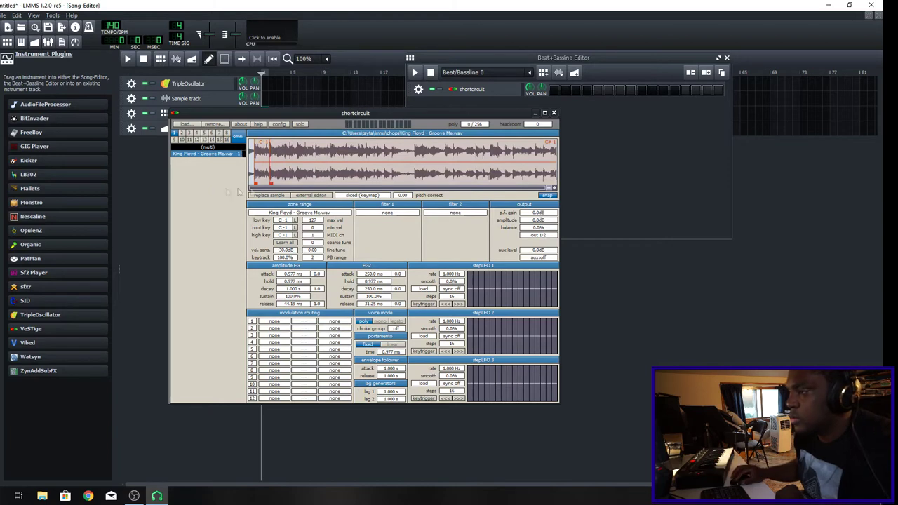
drag(273, 185, 293, 185)
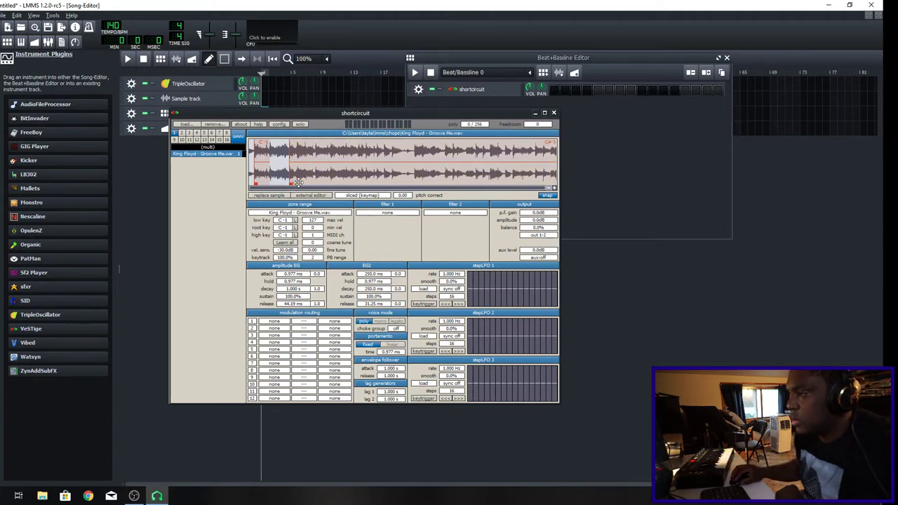
drag(291, 185, 298, 190)
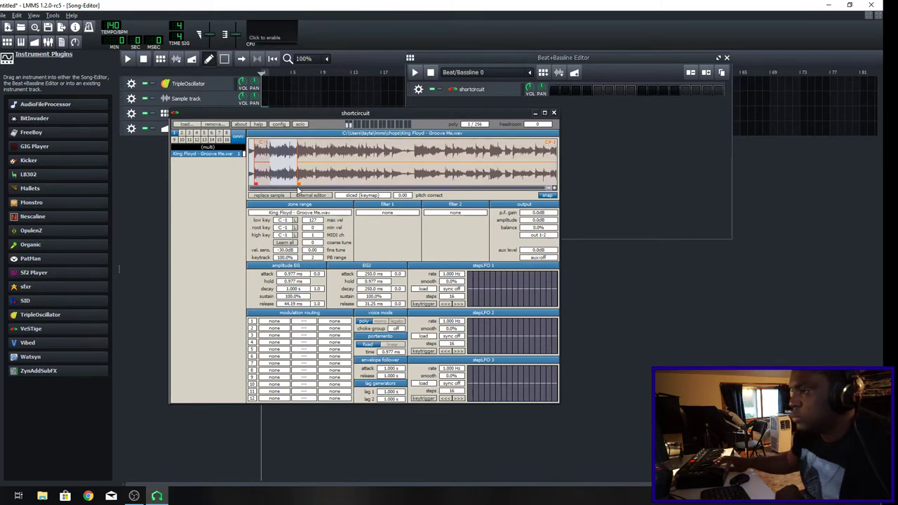
drag(299, 186, 318, 186)
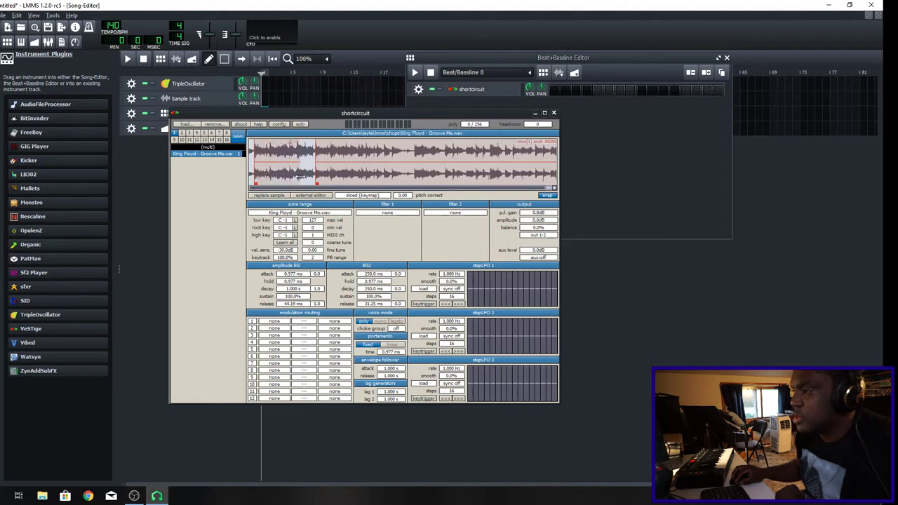
drag(314, 177, 284, 183)
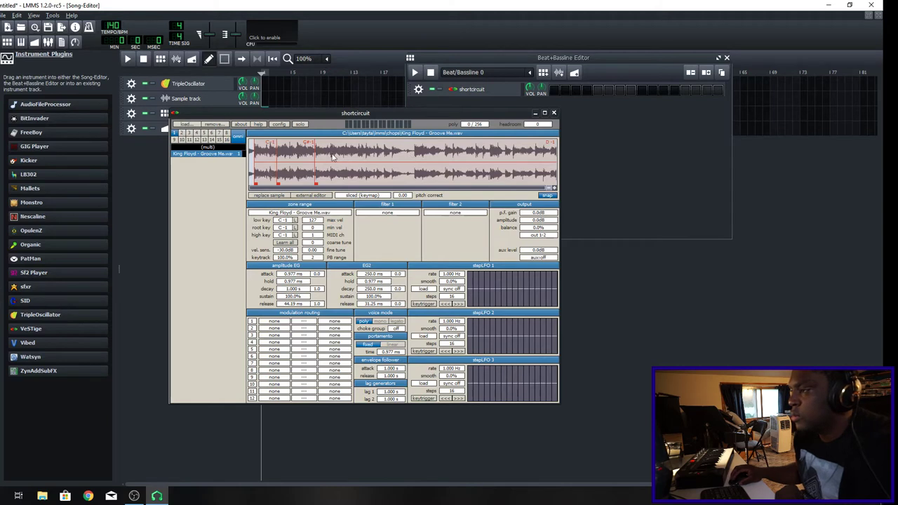
Step: Split the remaining Groove Me waveform into further slices and reposition the last split marker near the end of the sample
right_click(330, 144)
click(344, 185)
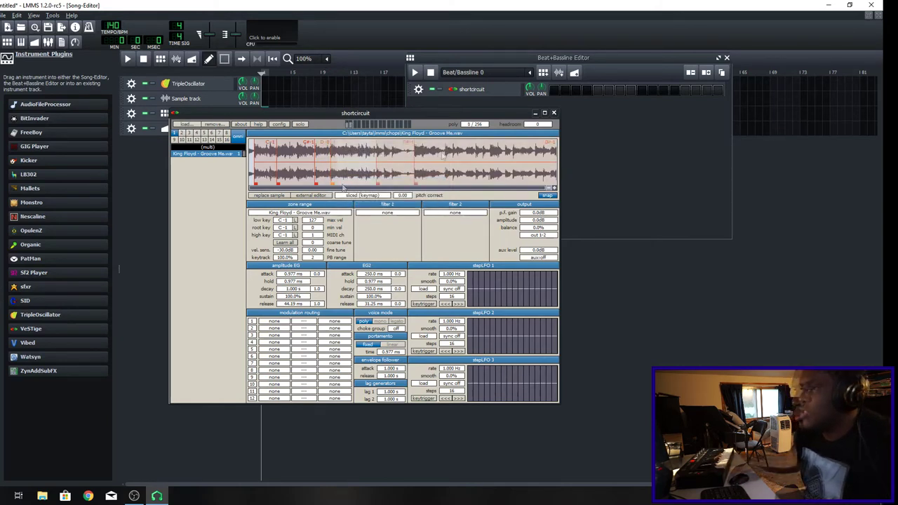
right_click(444, 153)
click(470, 179)
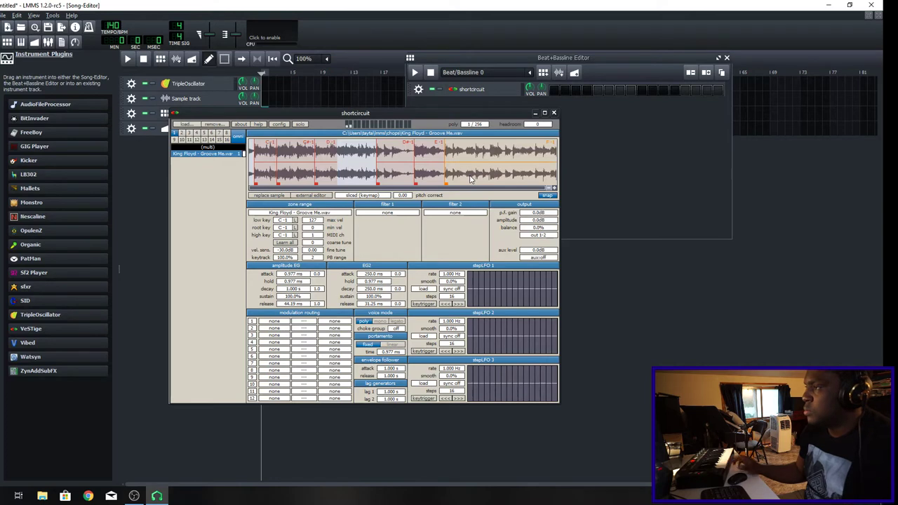
drag(444, 183, 508, 181)
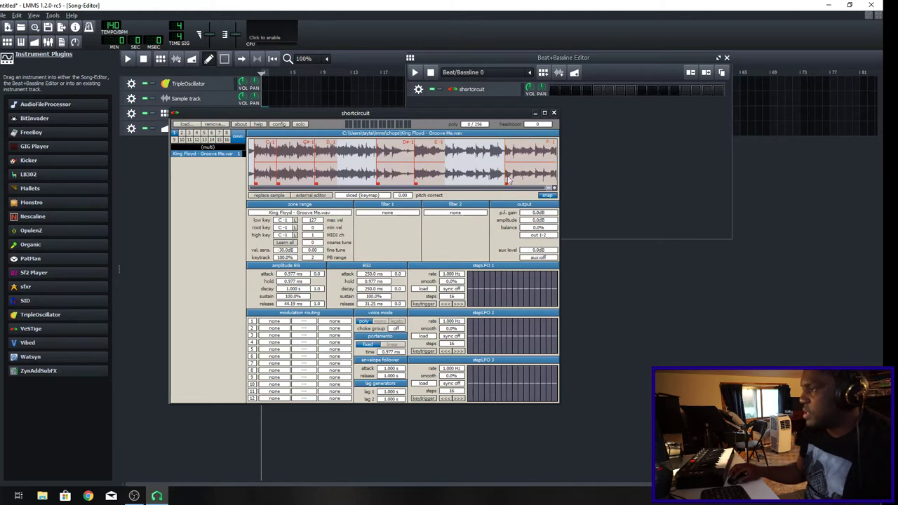
drag(505, 184, 493, 202)
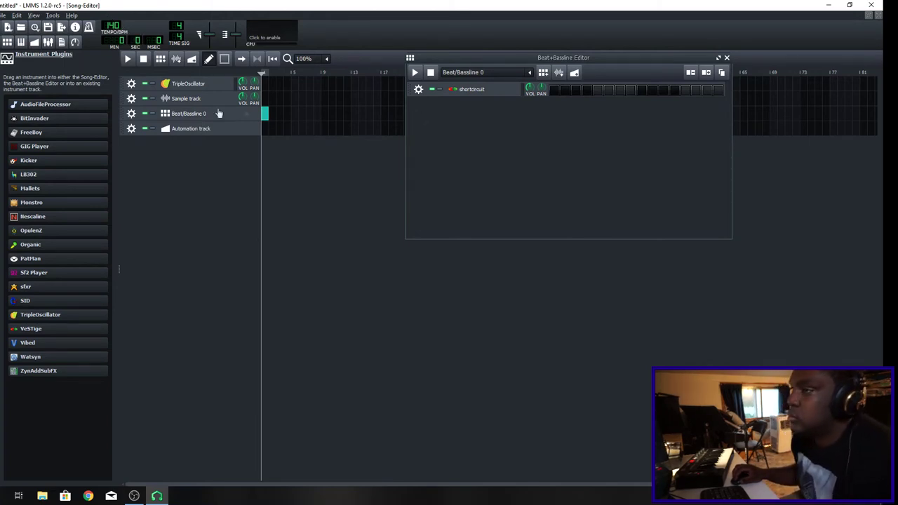
Step: With the beat playing, add a Glame Highpass Filter to the shortcircuit track's effects chain and adjust its cutoff frequency
click(128, 58)
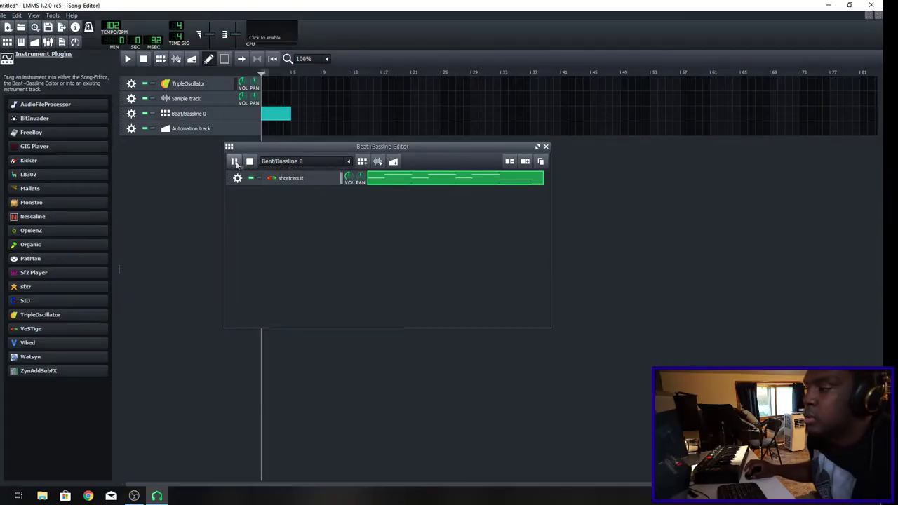
click(281, 179)
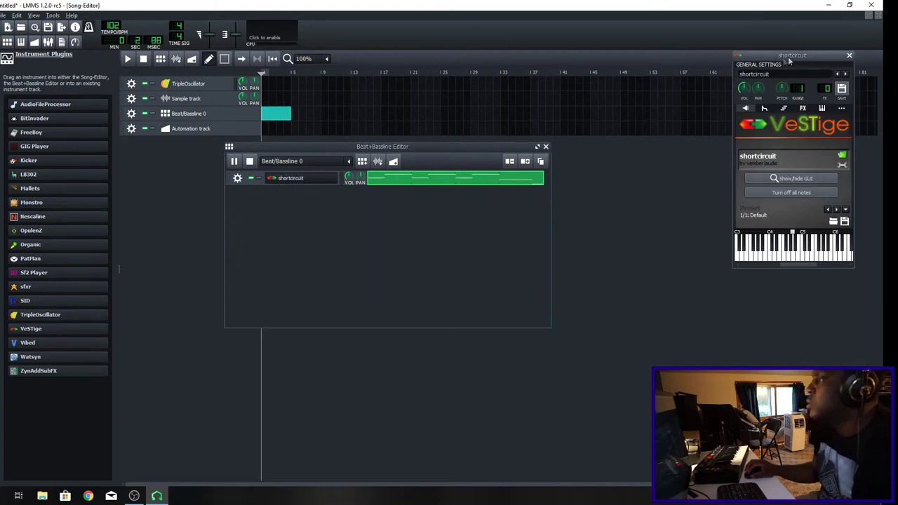
drag(788, 56, 624, 91)
click(637, 143)
click(637, 258)
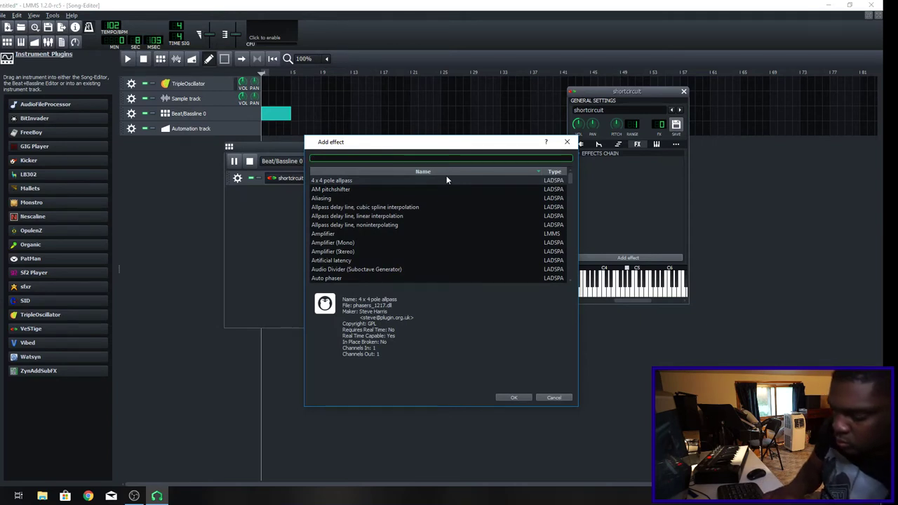
text(high)
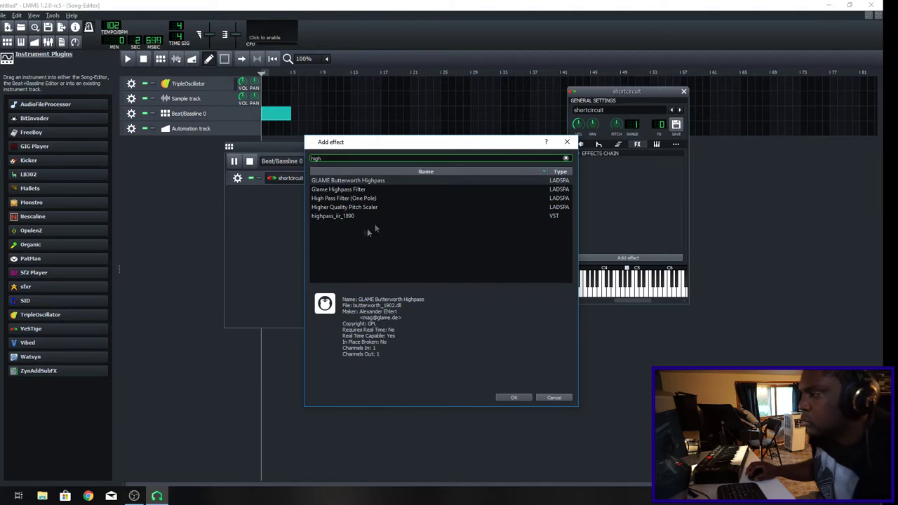
click(365, 190)
click(515, 398)
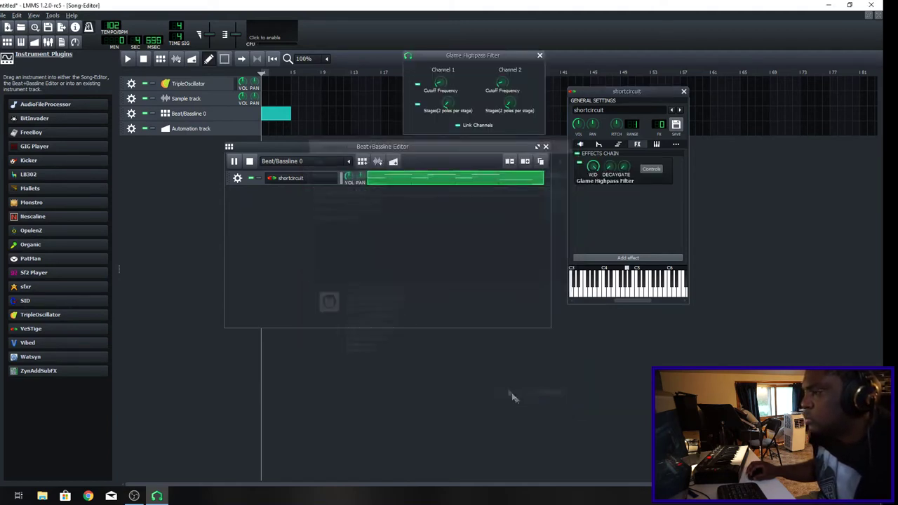
drag(440, 84, 440, 87)
click(540, 56)
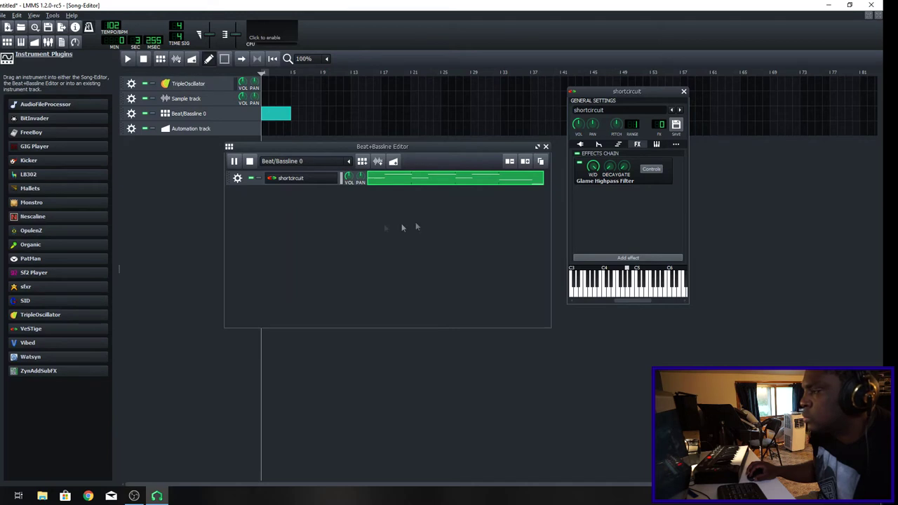
Step: Add the C* ChorusI mono chorus/flanger to the shortcircuit effects chain after the highpass filter
click(656, 144)
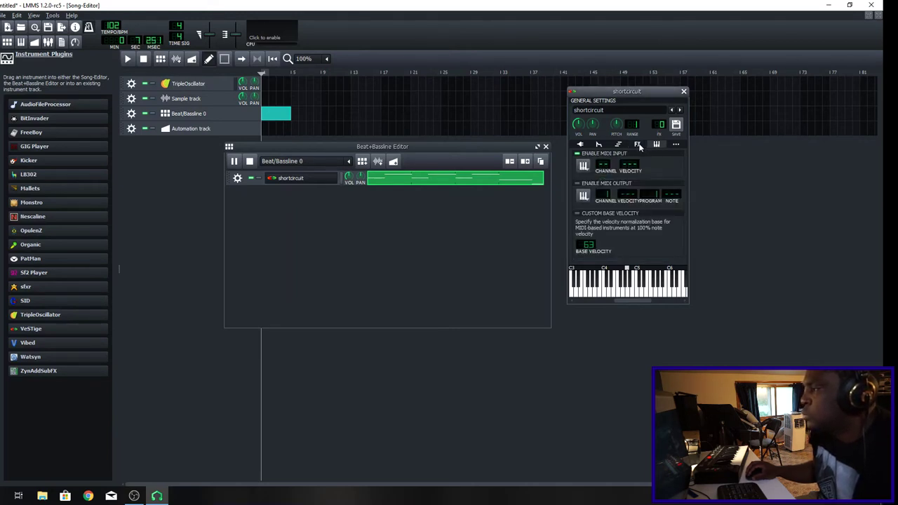
click(638, 144)
click(628, 258)
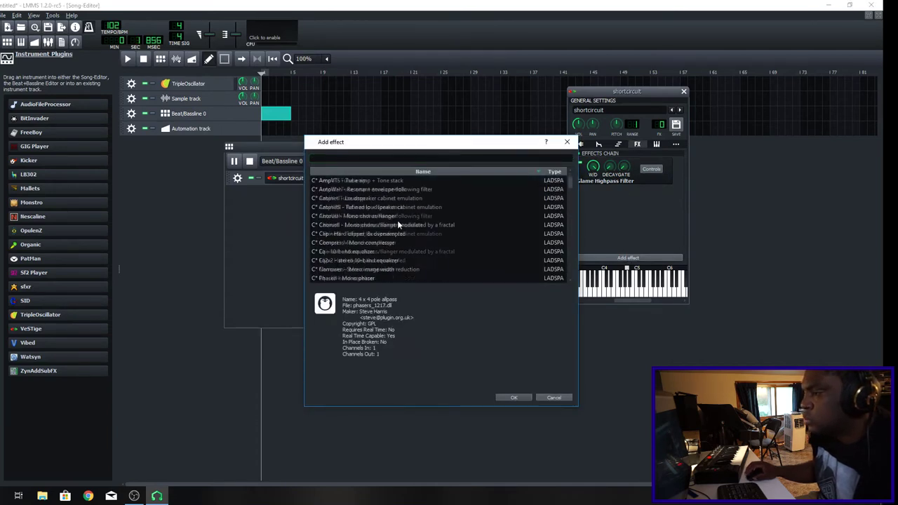
click(393, 270)
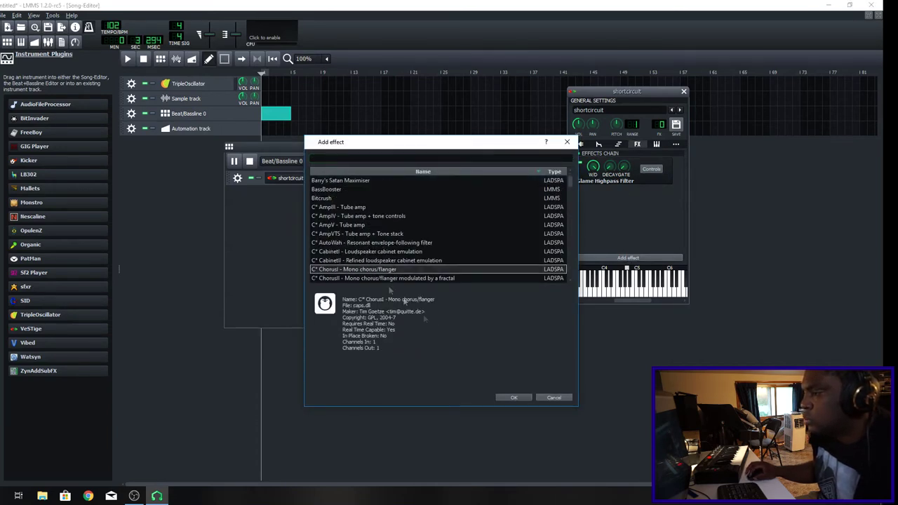
click(514, 397)
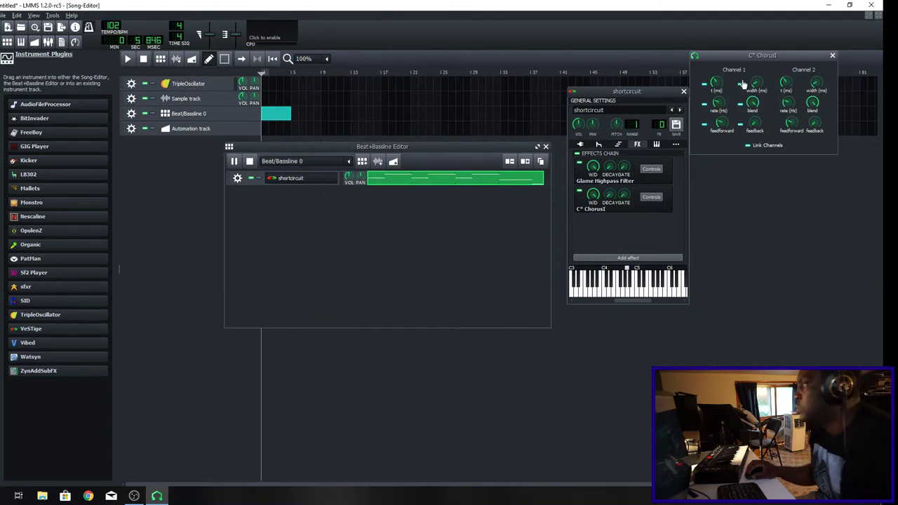
Step: Adjust the C* ChorusI width and rate, set its t (ms) value to about 2.48, and close its controls
drag(755, 125, 716, 97)
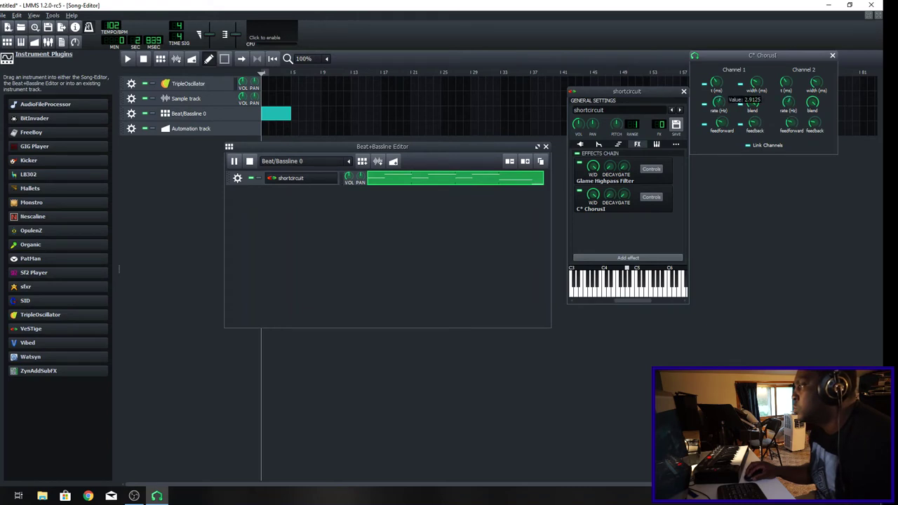
click(722, 122)
click(721, 101)
drag(721, 101, 717, 94)
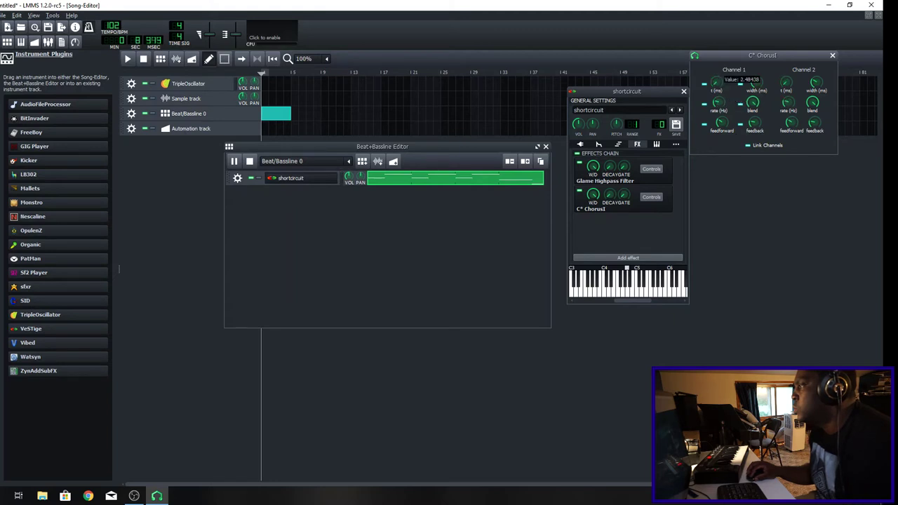
click(832, 54)
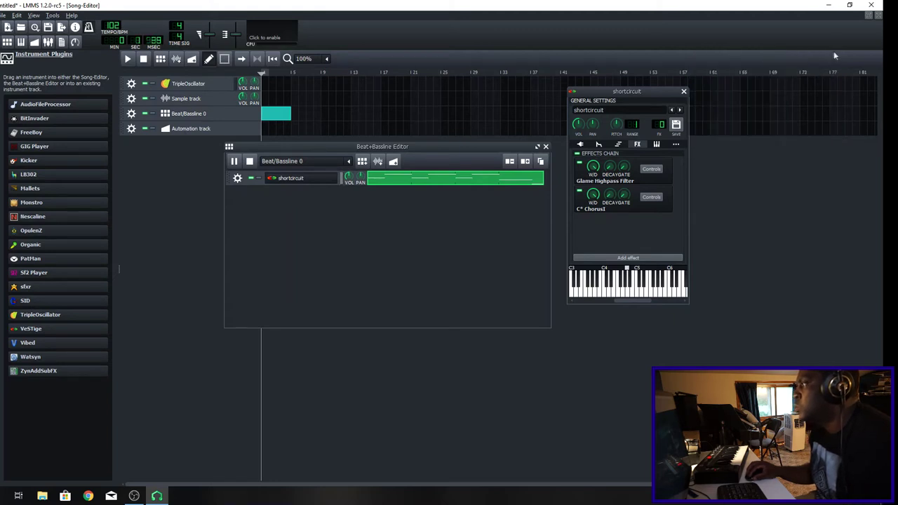
Step: Disconnect the USB MIDI Controller input from the shortcircuit track and stop the beat playback
double_click(286, 116)
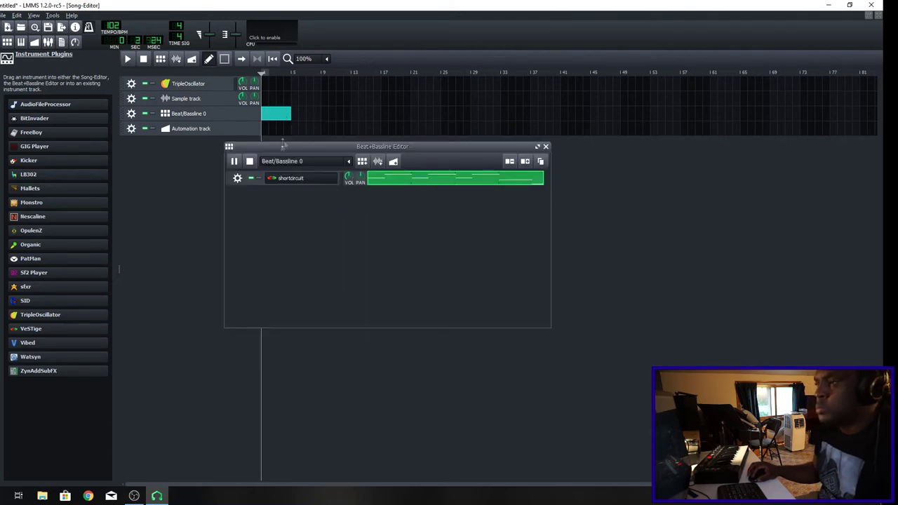
click(237, 178)
mouse_move(267, 225)
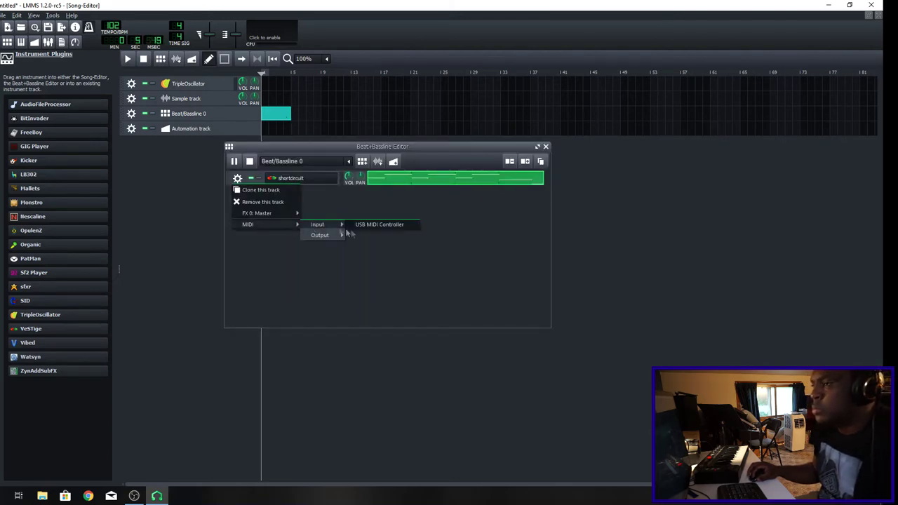
click(364, 226)
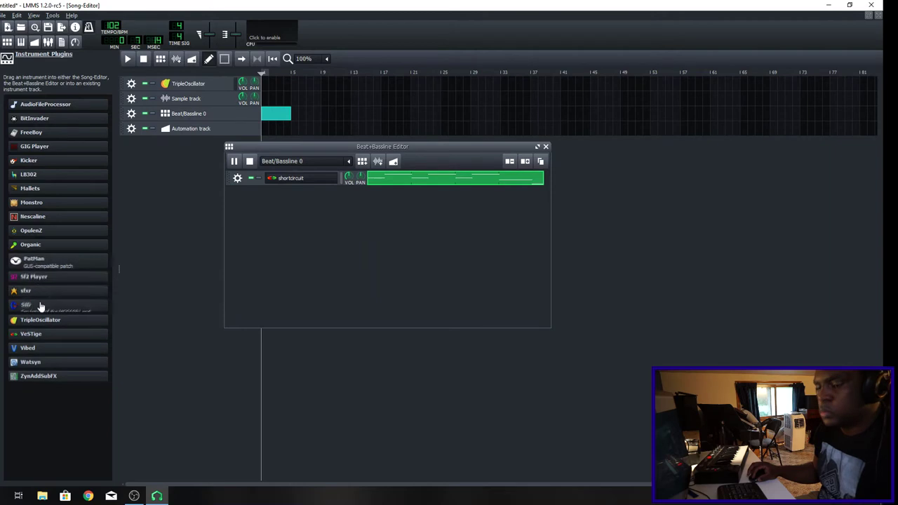
click(251, 162)
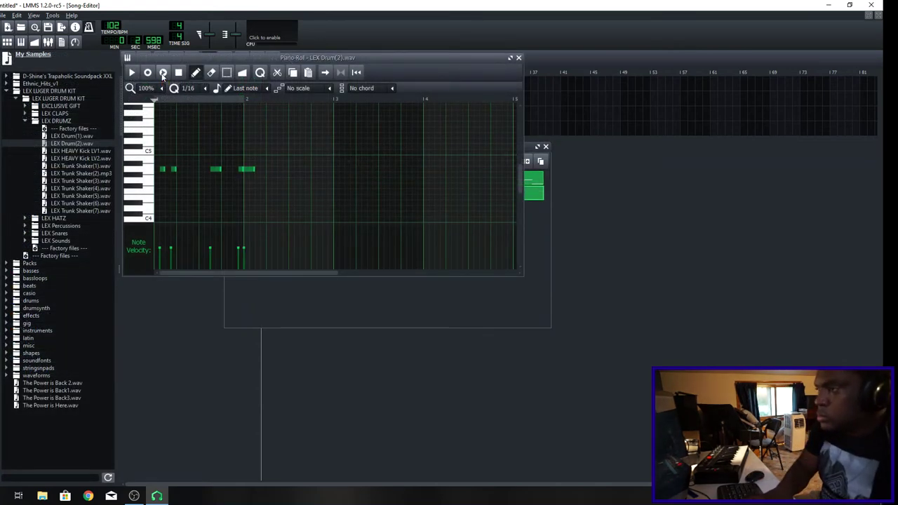
Step: Record the kick pattern live on A4 for the LEX Drum(2).wav track in the Piano-Roll while the beat plays
key(y)
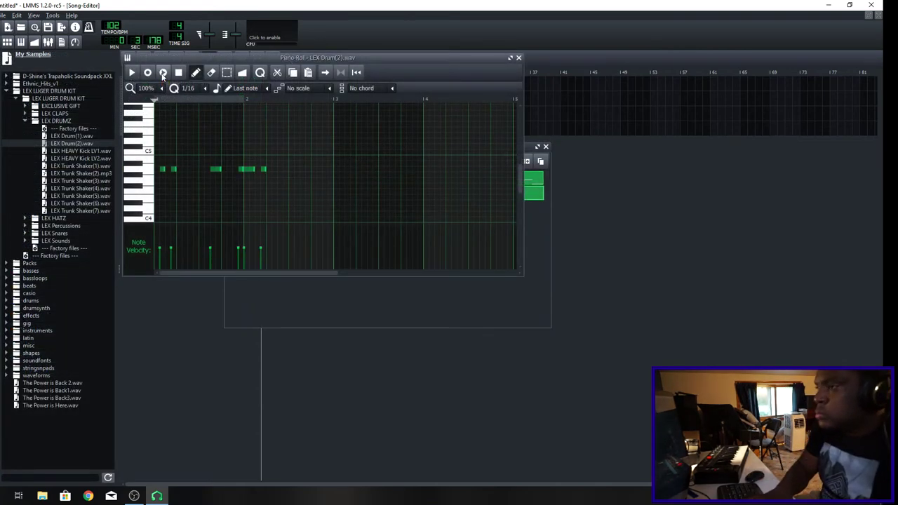
key(y)
key(y)
key(y)
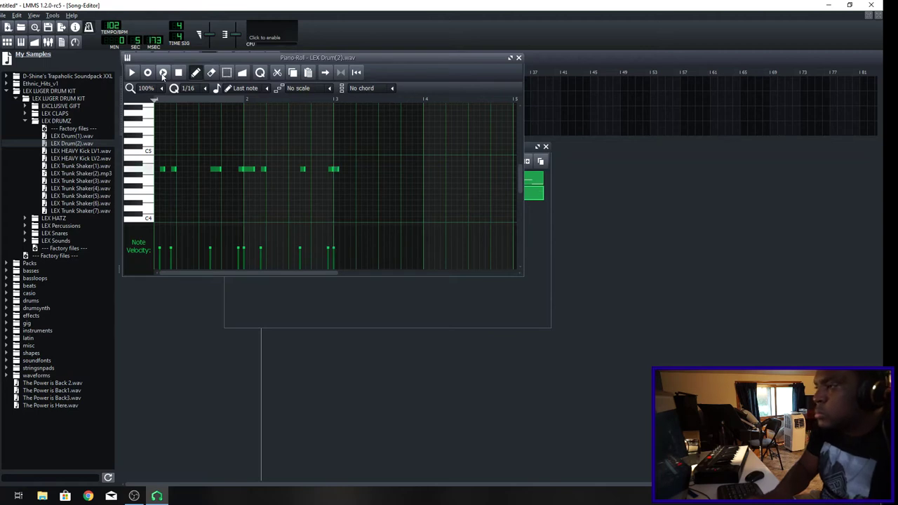
key(y)
key(y)
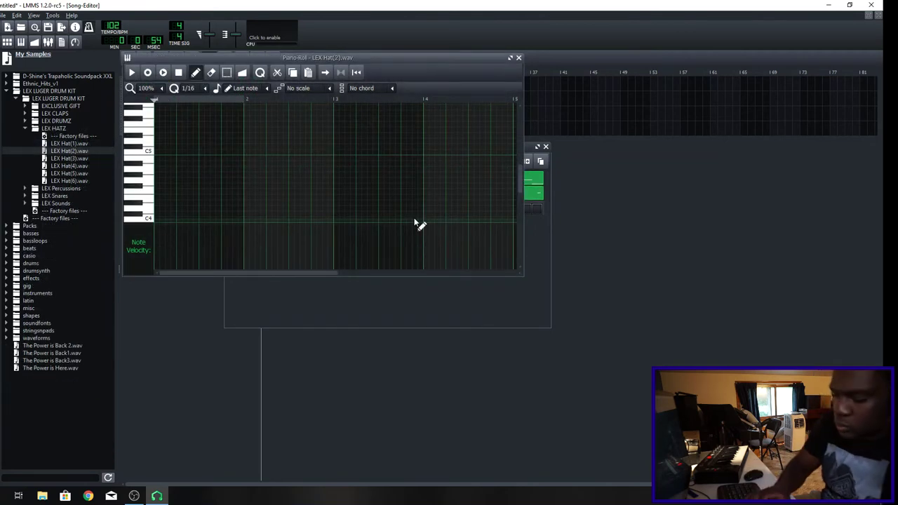
Step: Record the hi-hat pattern live on A4 for the LEX Hat(2).wav track across the four bars in the Piano-Roll
key(y)
key(y)
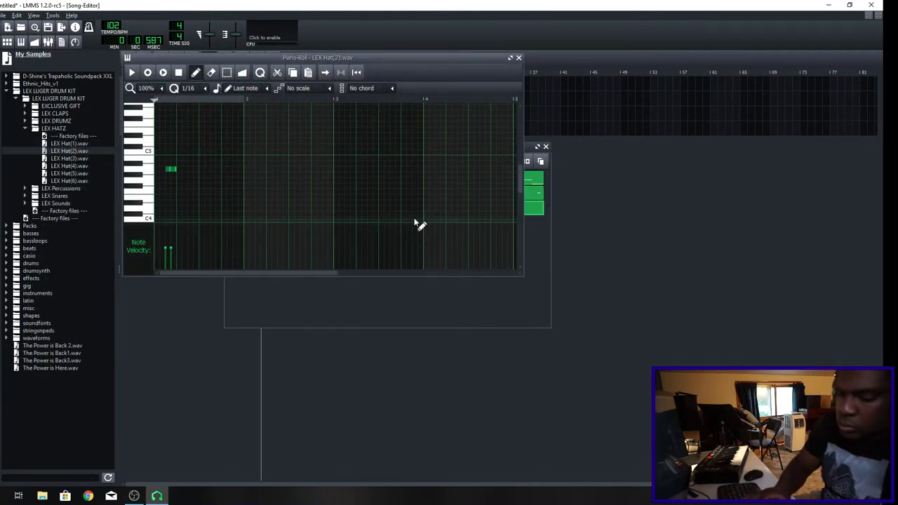
key(y)
key(y)
key(y)
key(y)
key(y)
key(y)
key(y)
key(y)
key(y)
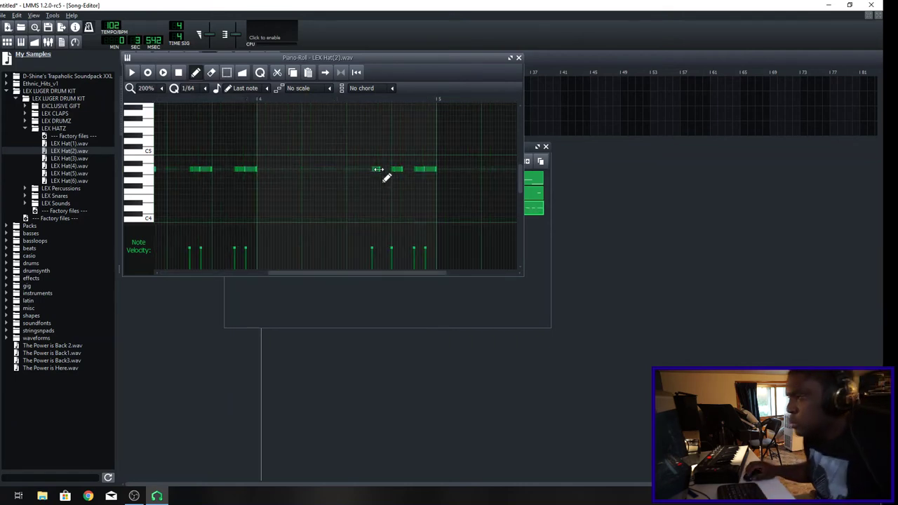
Step: Shorten the A4 hi-hat note before beat 4 of bar 4 and fill the gap with a rapid roll of 1/64 notes
drag(380, 170, 374, 172)
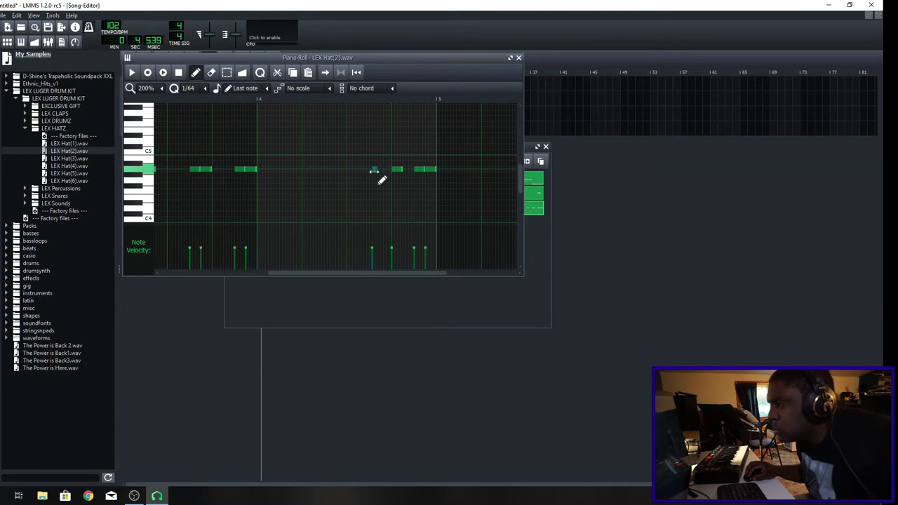
click(376, 170)
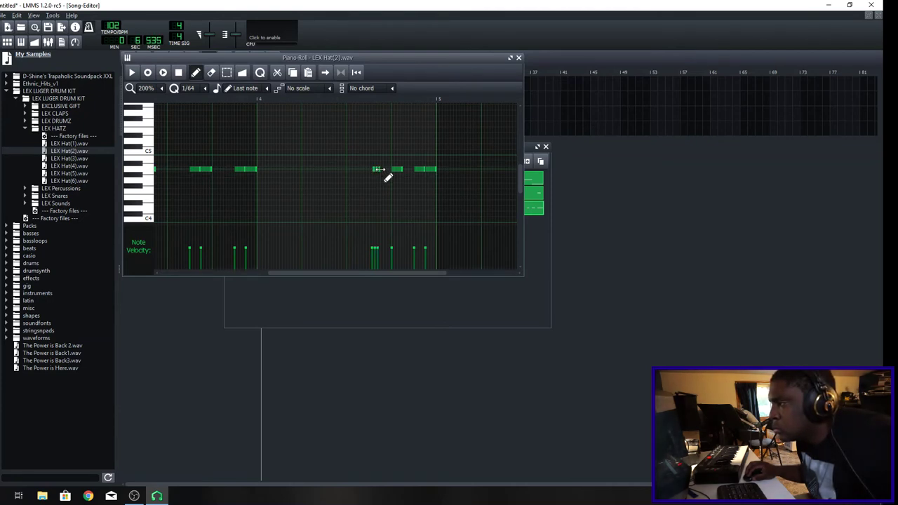
click(383, 170)
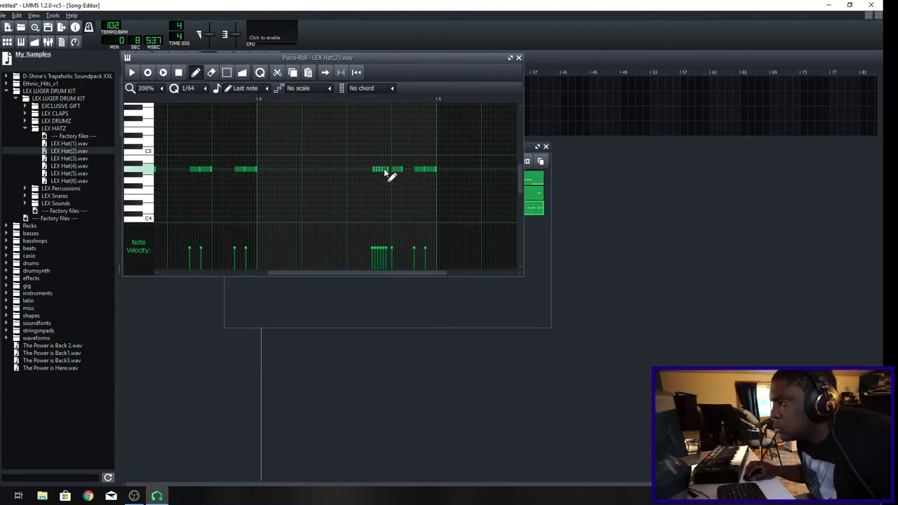
click(387, 169)
click(390, 171)
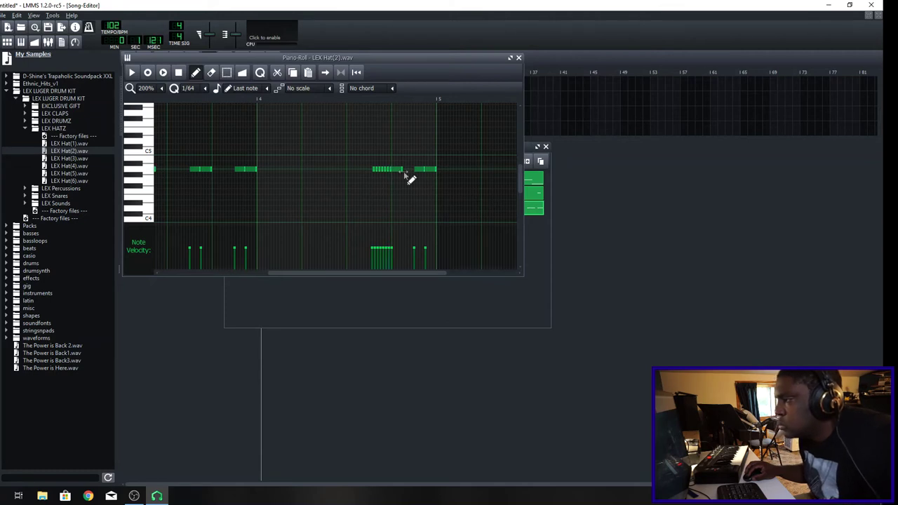
click(397, 170)
click(399, 170)
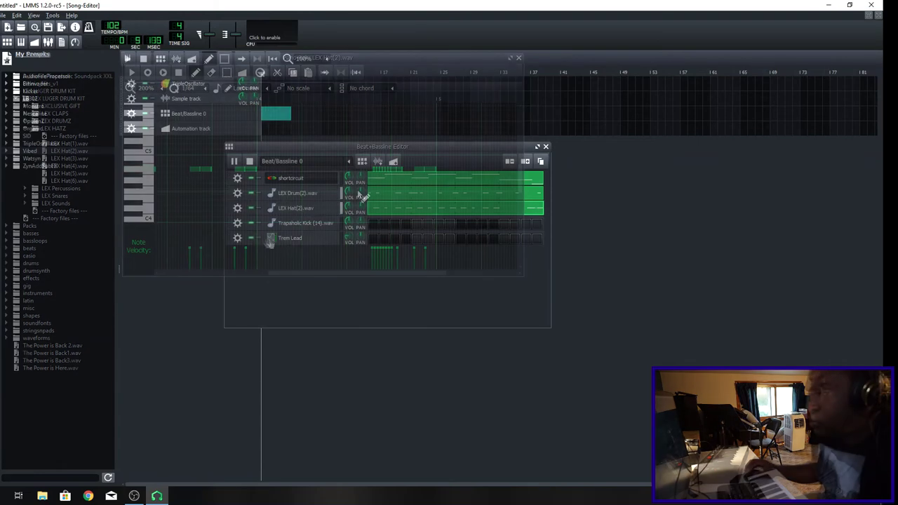
Step: Connect the MIDI controller input to the Trapaholic Kick (14).wav track and record a first take live in its Piano-Roll
click(237, 222)
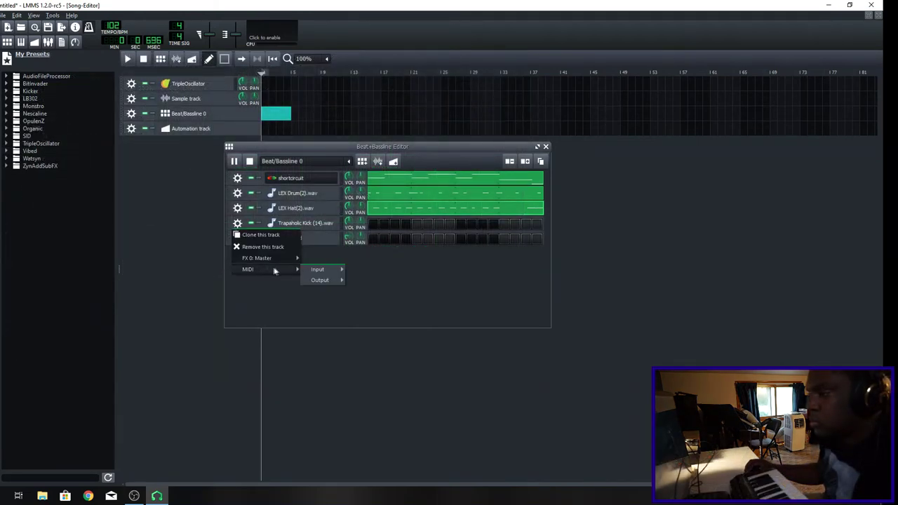
click(352, 269)
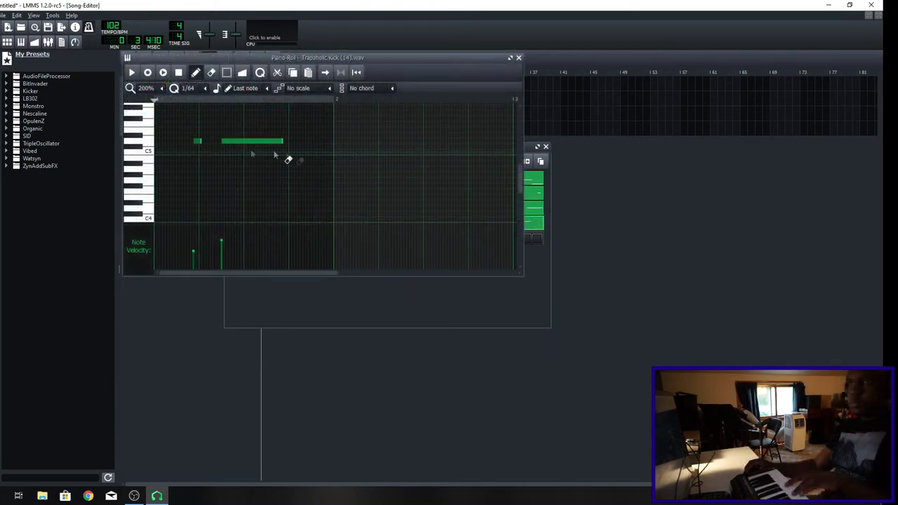
Step: Erase all notes of the first Trapaholic Kick (14).wav take across the bars and set the quantization to 1/16
right_click(223, 142)
right_click(197, 142)
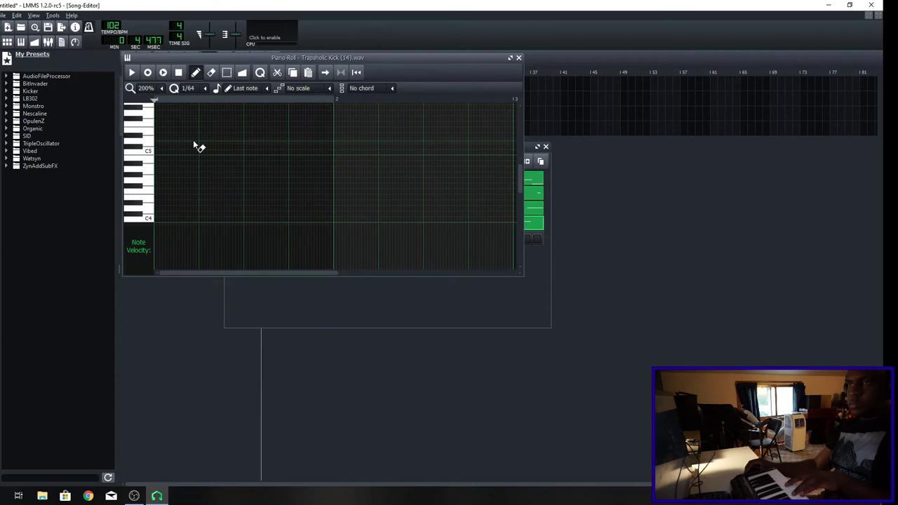
scroll(194, 89, up, 2)
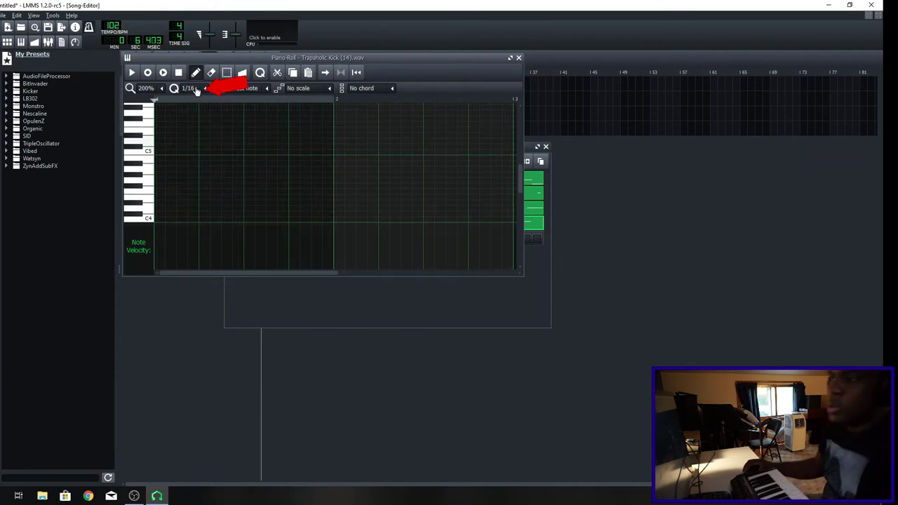
drag(283, 273, 439, 273)
right_click(328, 142)
right_click(236, 141)
right_click(257, 142)
right_click(210, 169)
right_click(163, 142)
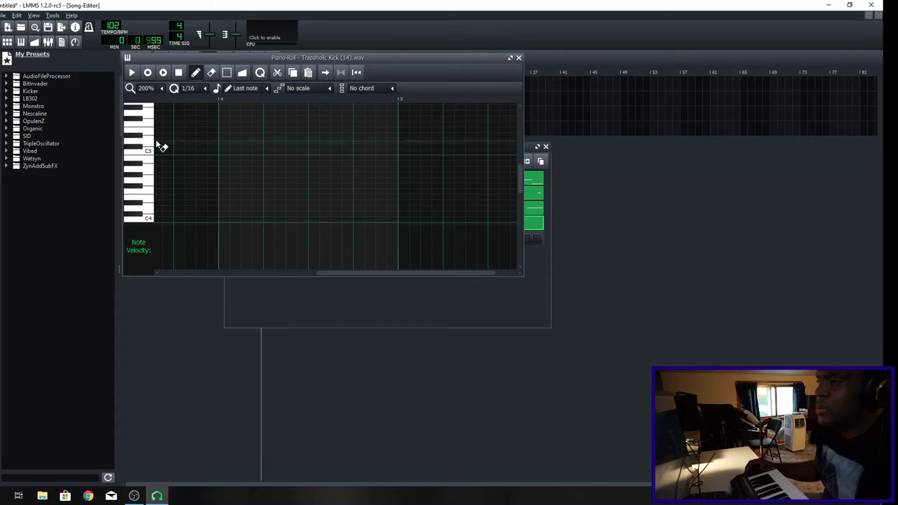
drag(370, 272, 303, 273)
right_click(284, 140)
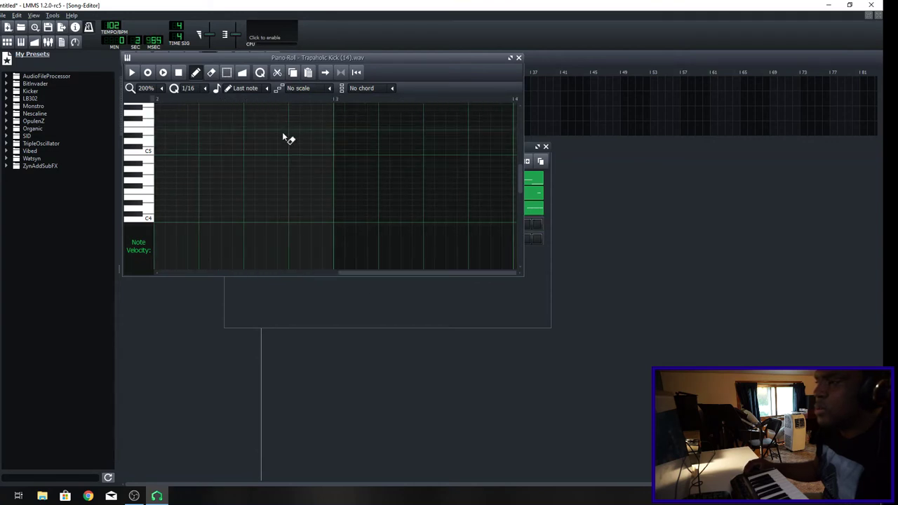
Step: Record the Trapaholic Kick (14).wav pattern live on D5 and G4 across the bars in the Piano-Roll
drag(411, 272, 231, 250)
scroll(333, 225, up, 4)
scroll(333, 225, down, 2)
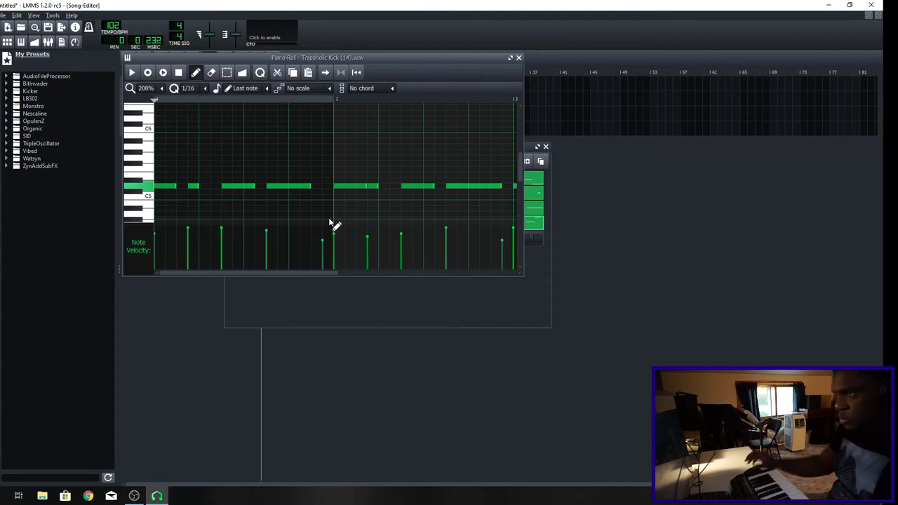
Step: Lengthen the D5 notes of the Trapaholic Kick (14).wav pattern so each one runs up to the start of the next
drag(301, 275, 368, 278)
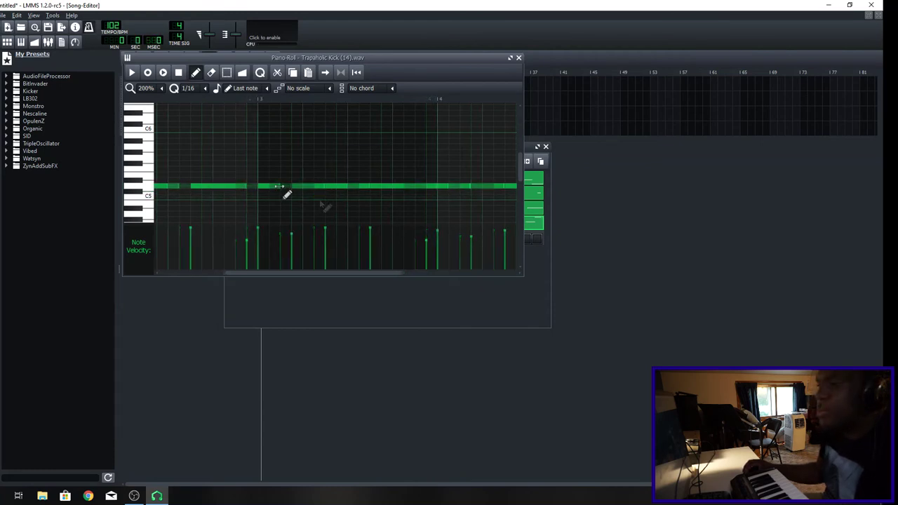
drag(279, 186, 256, 186)
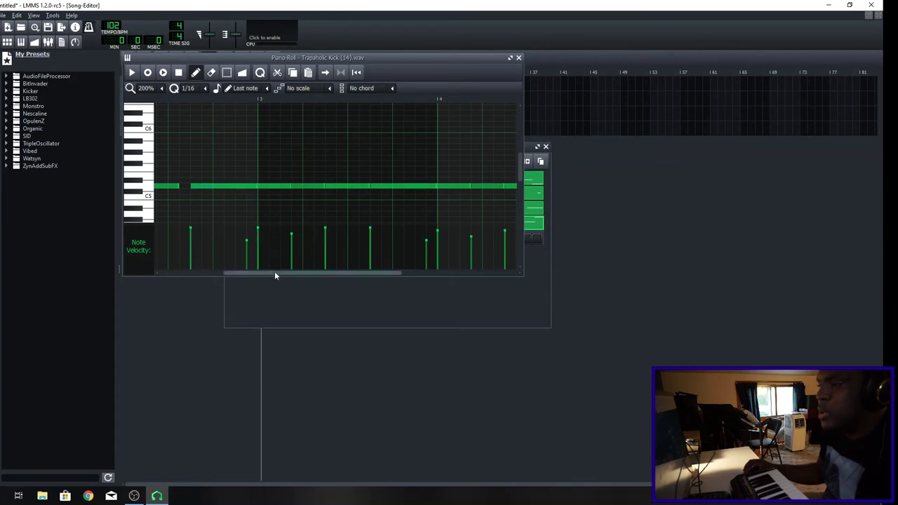
drag(274, 272, 221, 273)
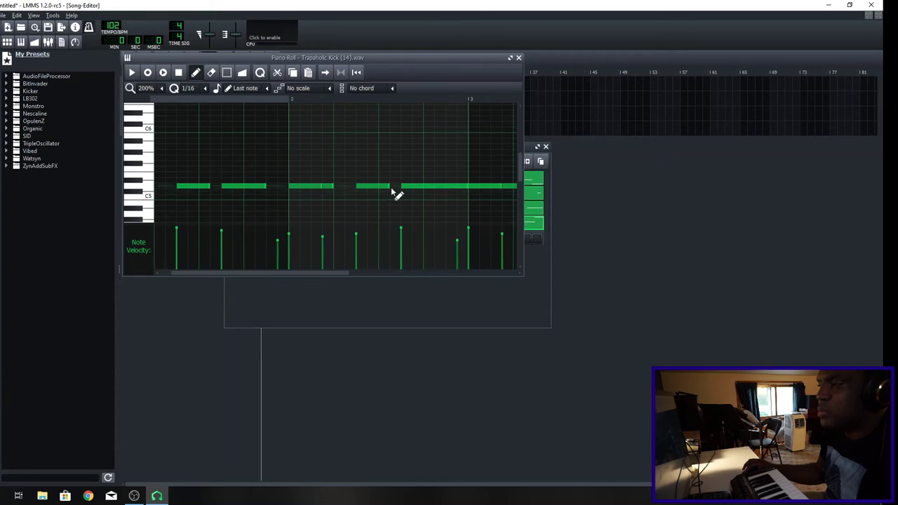
drag(398, 188, 402, 187)
drag(332, 186, 351, 187)
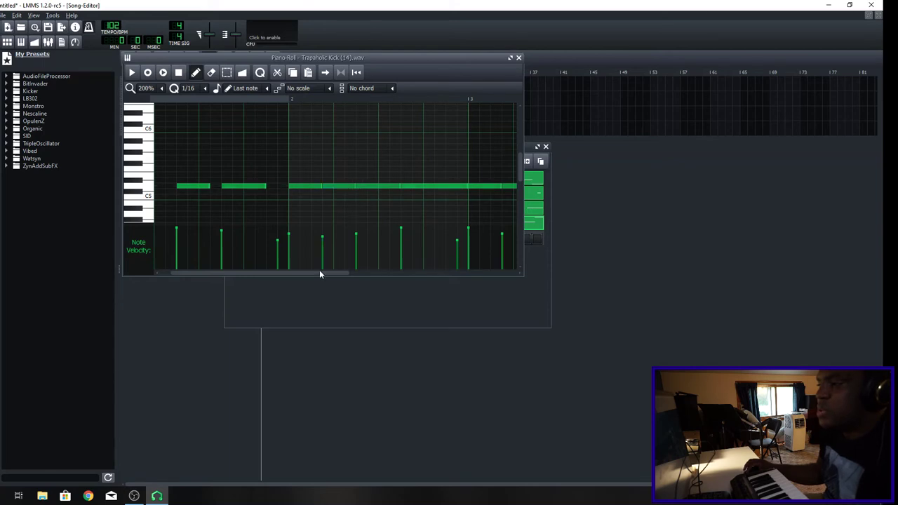
drag(319, 272, 301, 272)
drag(309, 187, 335, 197)
drag(252, 186, 267, 192)
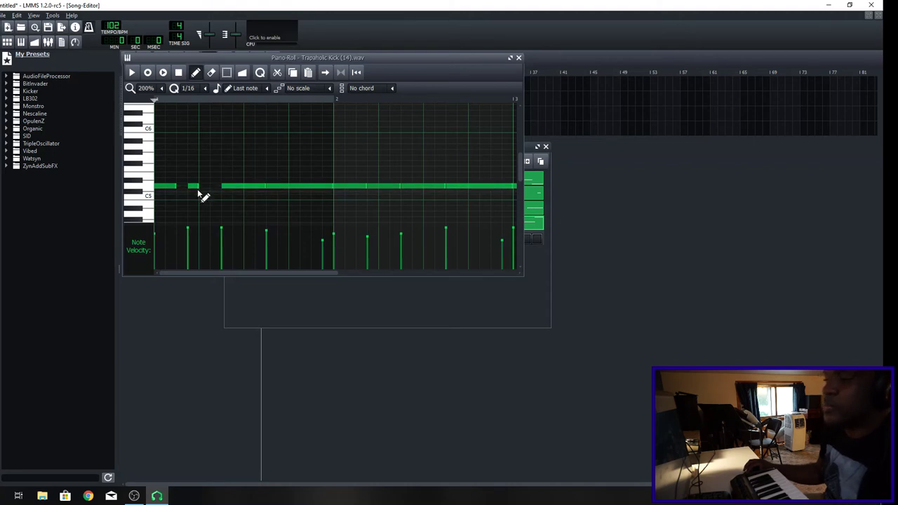
drag(198, 189, 191, 170)
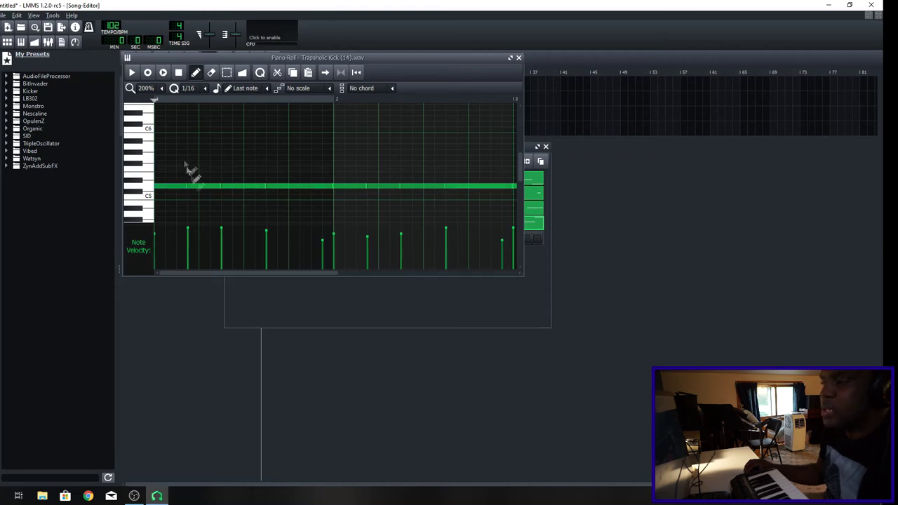
Step: Shorten the D5 note at the end of bar 1 in the Trapaholic Kick (14).wav pattern to where the G4 note starts
click(134, 76)
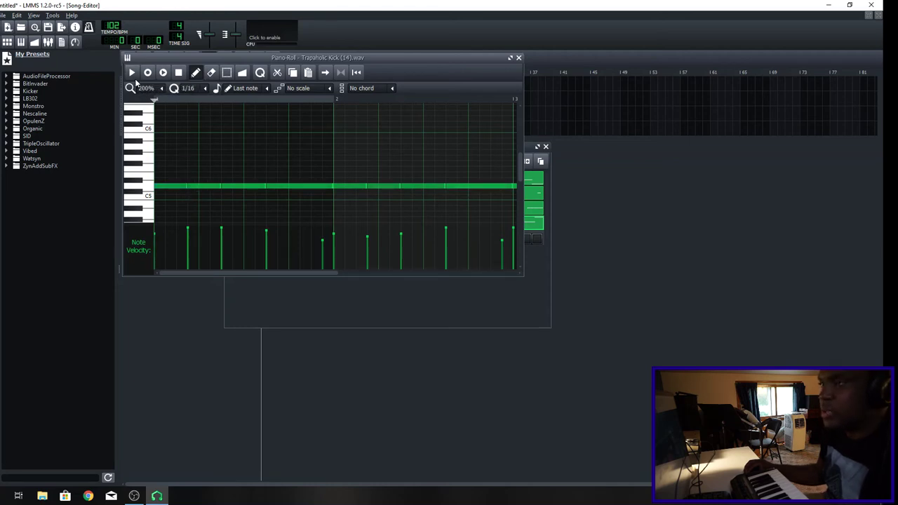
click(518, 59)
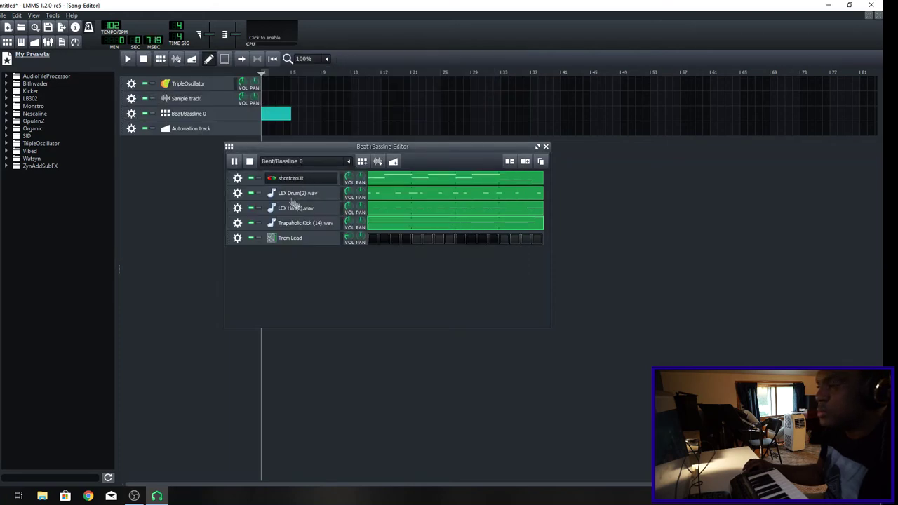
double_click(435, 224)
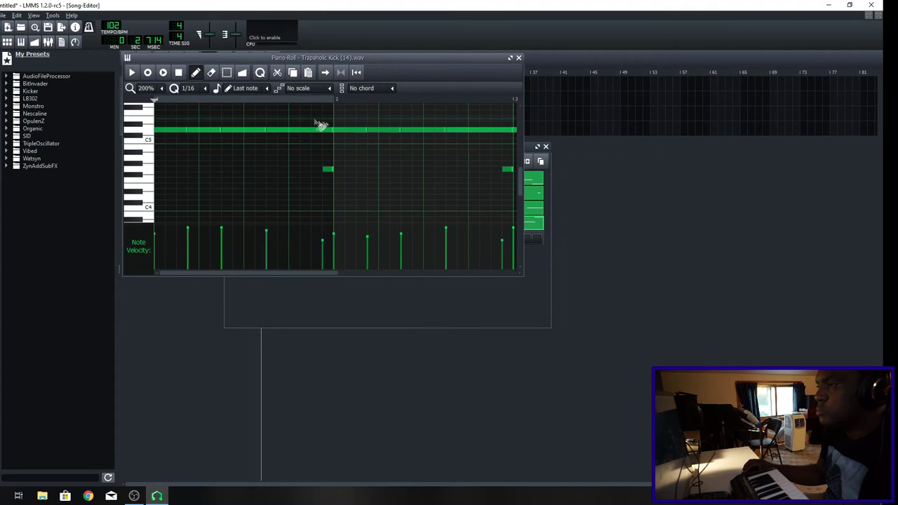
drag(334, 130, 323, 130)
drag(291, 275, 331, 271)
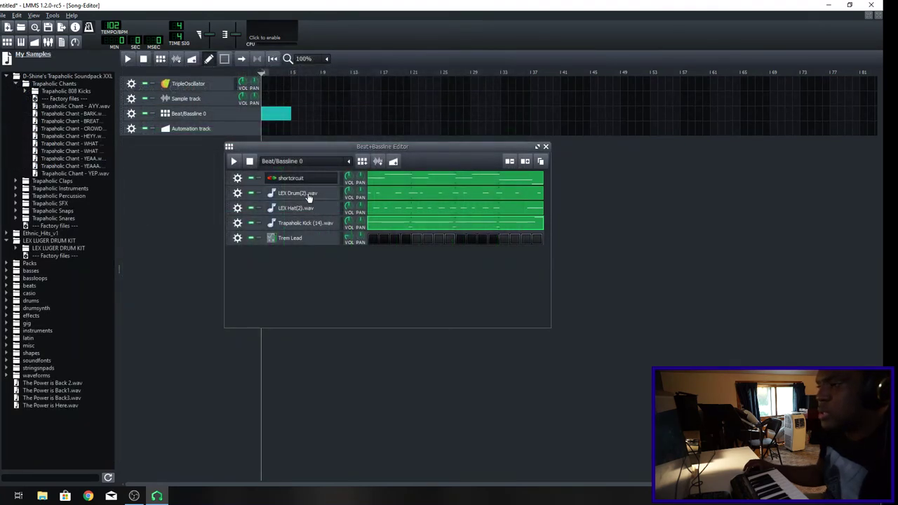
Step: Add the Glame Highpass Filter to the effects chain of the LEX Drum(2).wav track
click(298, 194)
drag(738, 56, 257, 75)
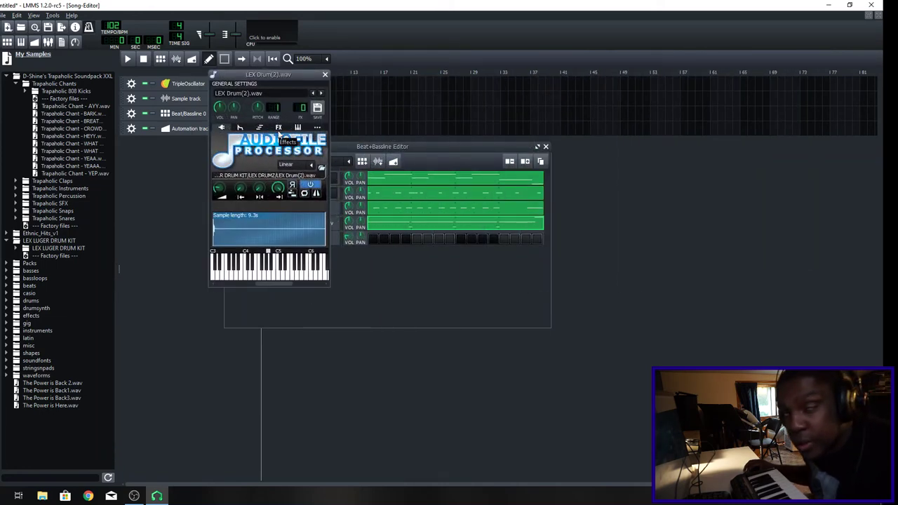
click(279, 129)
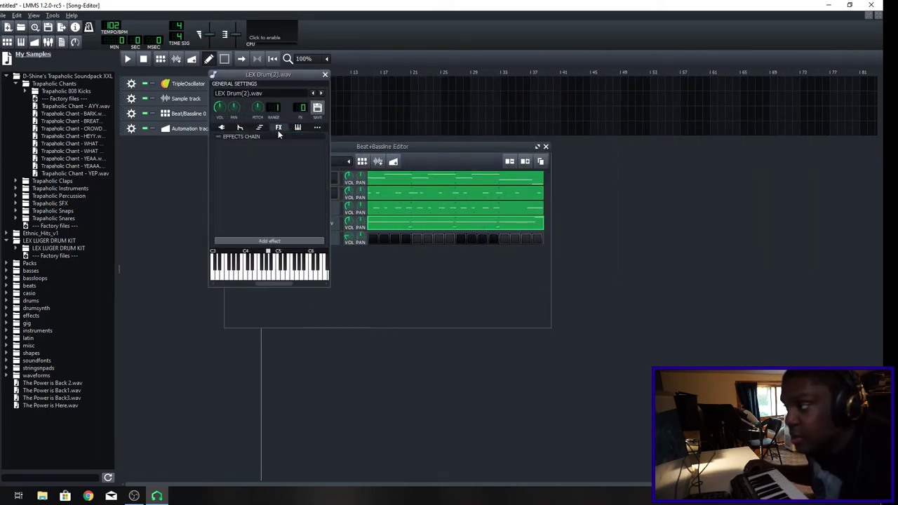
click(268, 240)
scroll(358, 224, down, 5)
scroll(357, 229, down, 12)
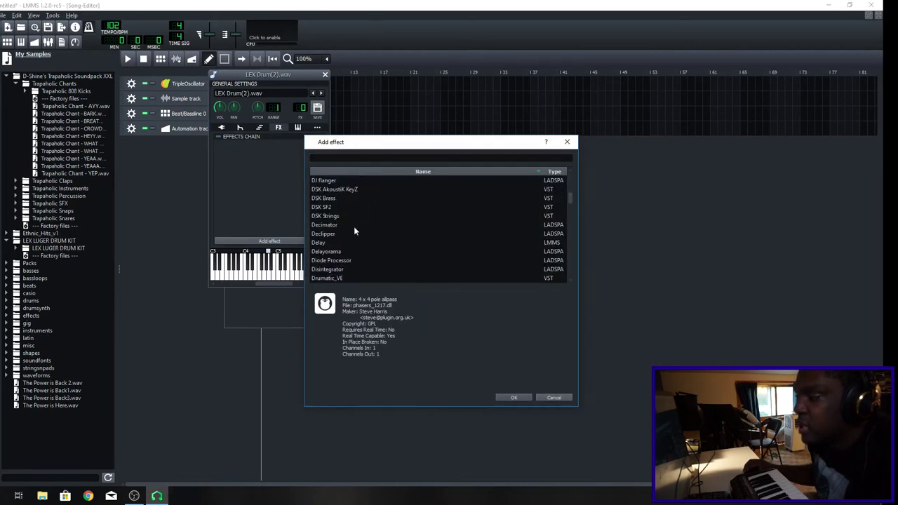
scroll(354, 226, down, 6)
scroll(354, 247, down, 5)
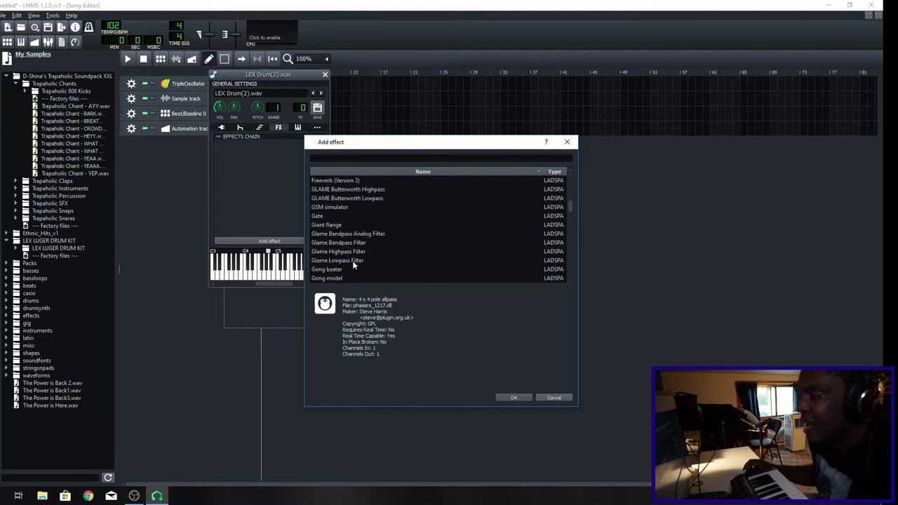
click(349, 252)
click(514, 397)
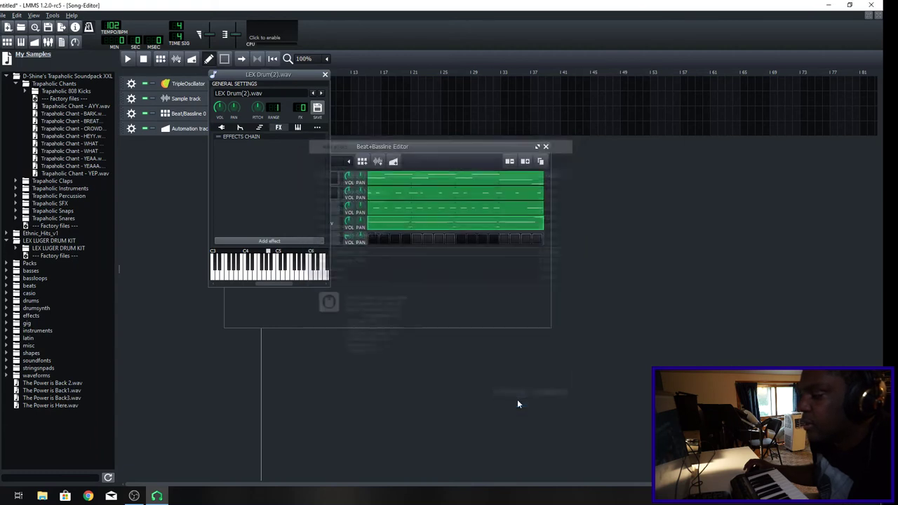
Step: Lower the Glame Highpass Filter's cutoff frequency while the beat plays, and close the filter controls
click(439, 83)
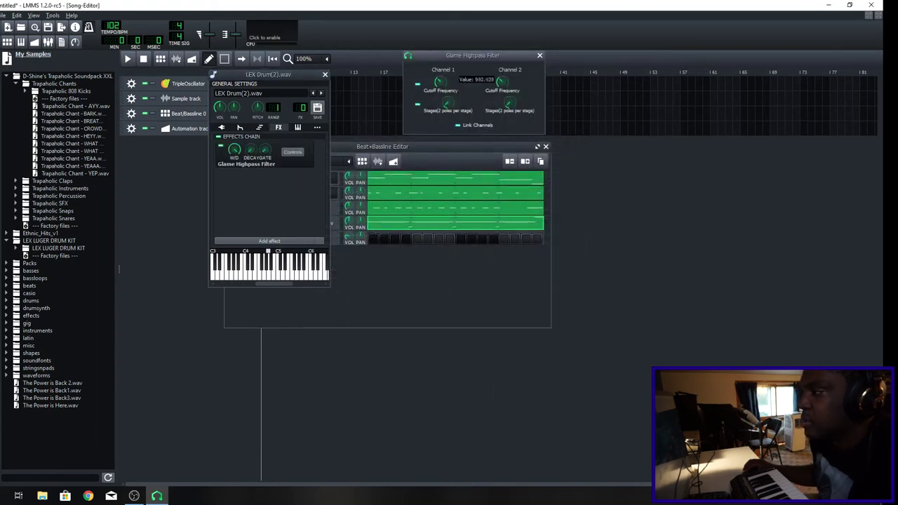
drag(440, 82, 437, 87)
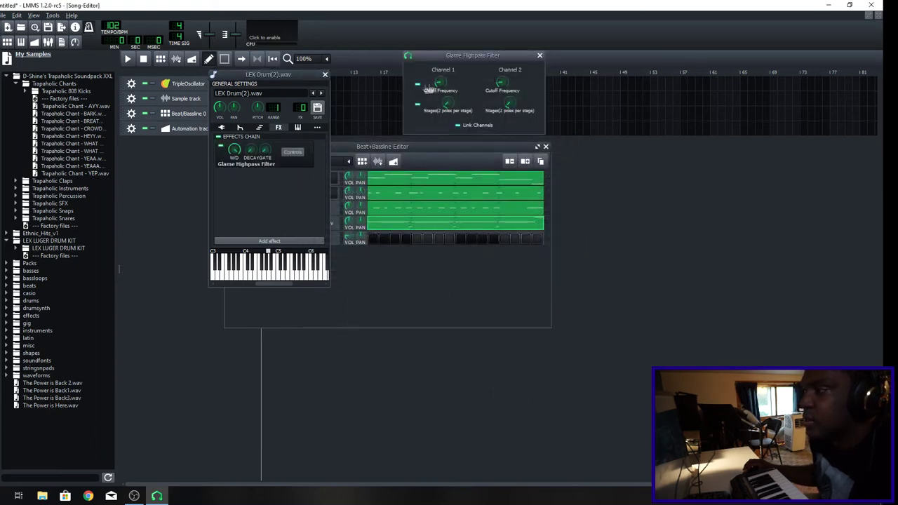
drag(284, 75, 329, 204)
click(233, 161)
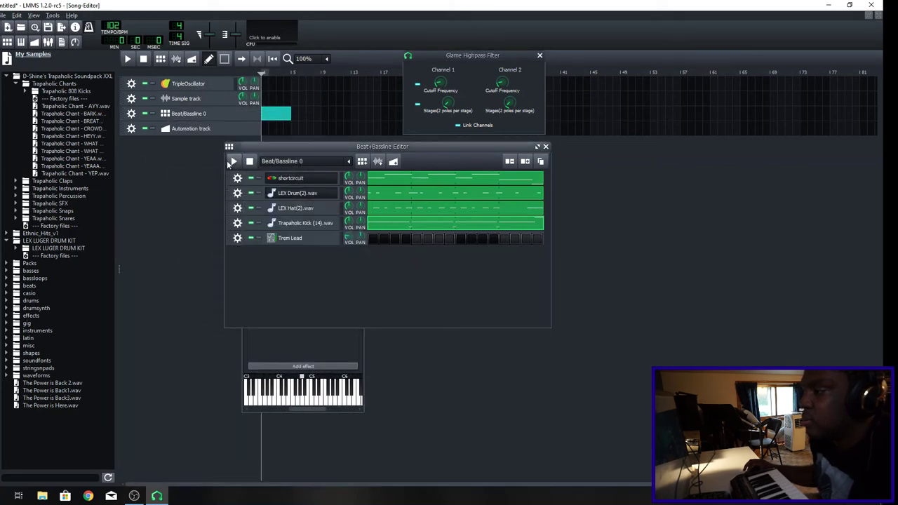
mouse_move(439, 84)
mouse_down()
mouse_move(440, 74)
mouse_move(439, 86)
mouse_up()
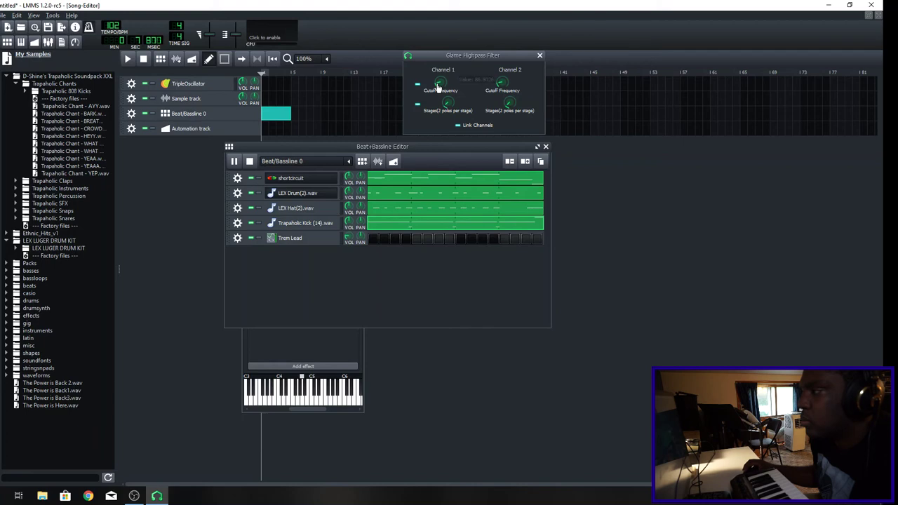
click(540, 55)
Step: Lower the Trapaholic Kick (14).wav track's volume to about 42.3%, muting and unmuting the track during playback to compare
drag(348, 222, 349, 236)
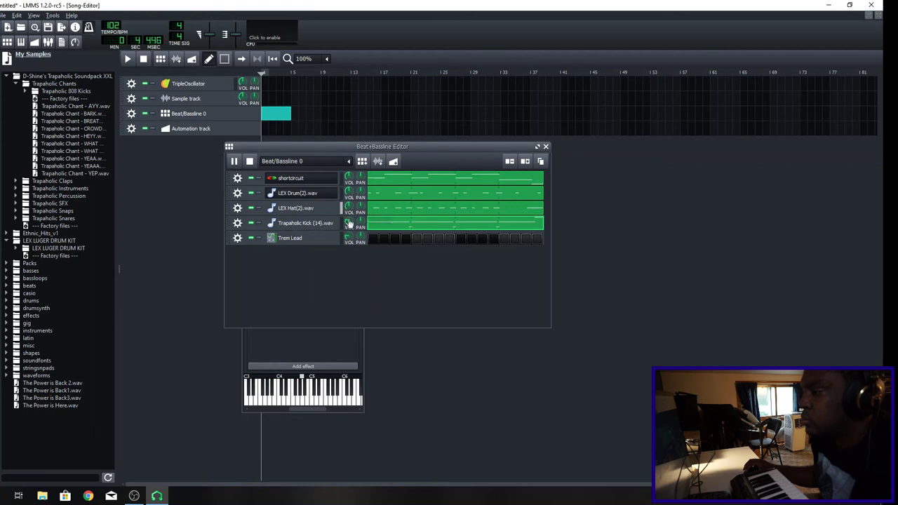
click(251, 223)
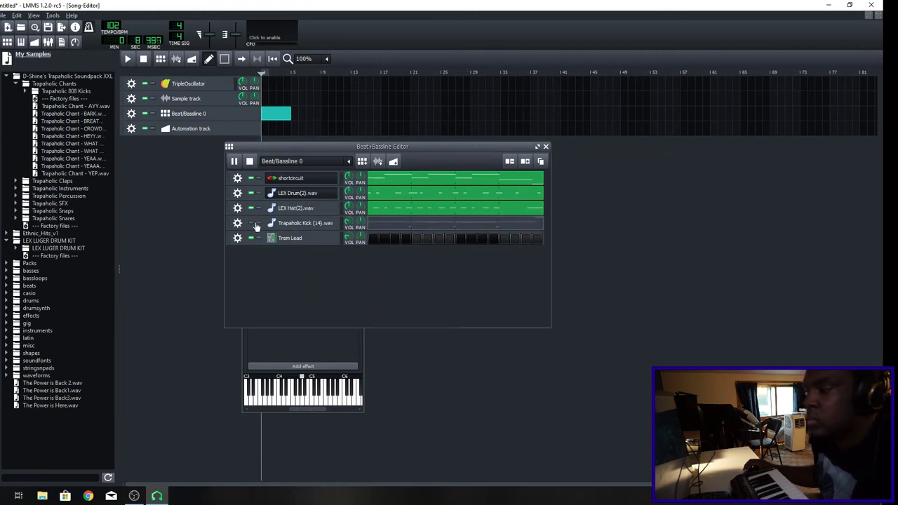
click(251, 224)
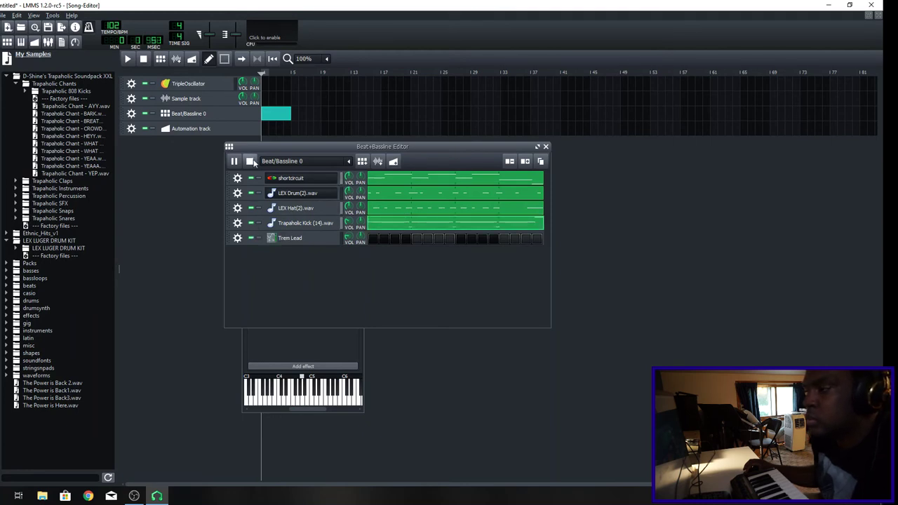
drag(349, 221, 349, 229)
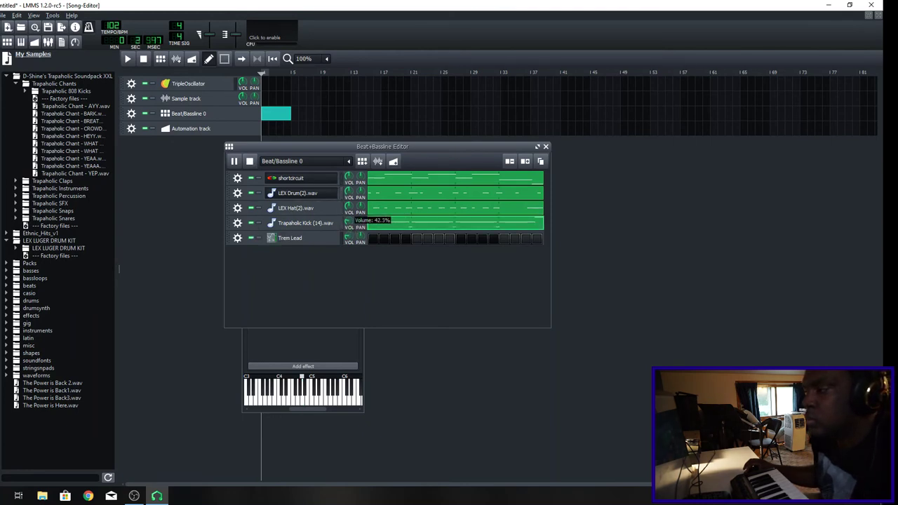
Step: Open Beat/Bassline 0 in the Beat+Bassline Editor and try the song tempo at 96 BPM, returning it to 95 BPM
click(254, 165)
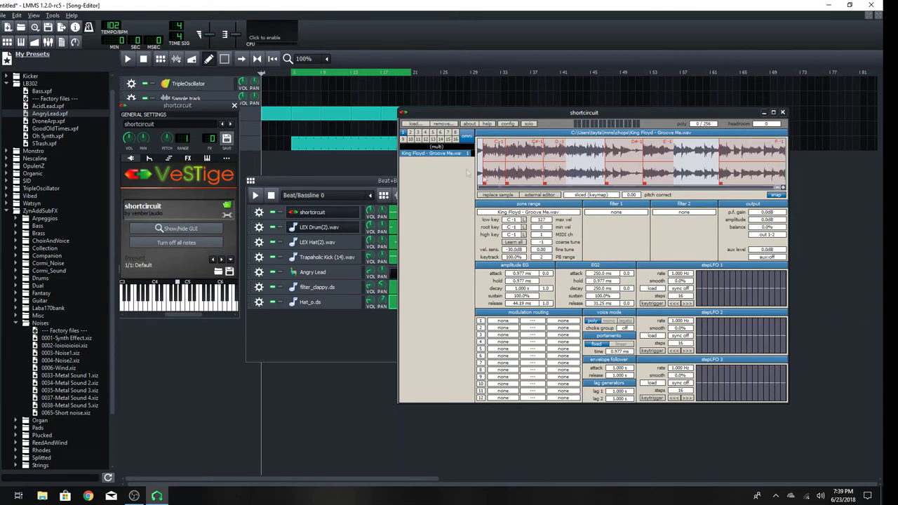
double_click(281, 117)
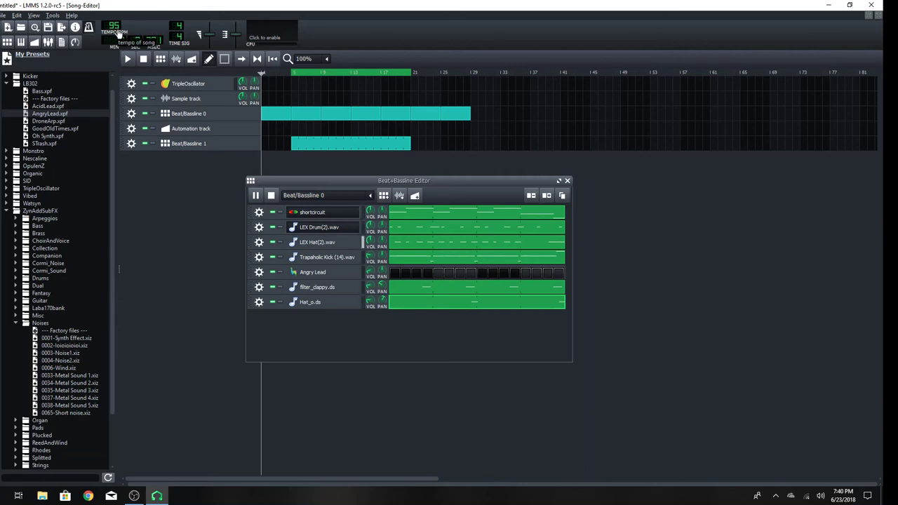
scroll(115, 31, up, 1)
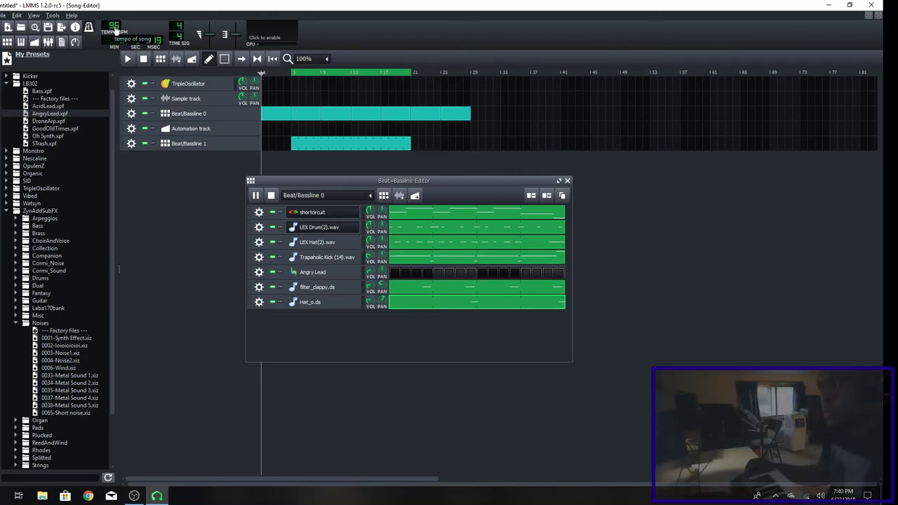
scroll(116, 31, down, 1)
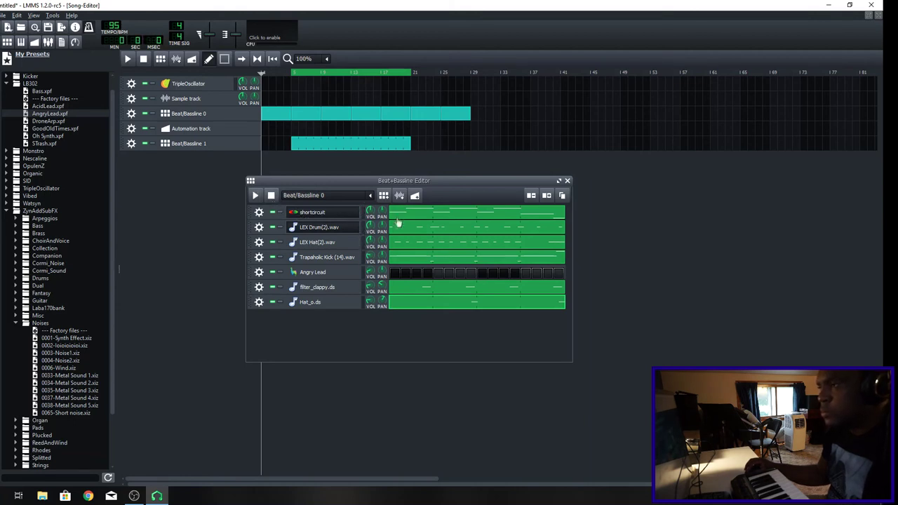
Step: Play the shortcircuit pattern in the piano roll with the tempo at 96 BPM, and open the Trapaholic Kick (14).wav instrument settings
double_click(391, 213)
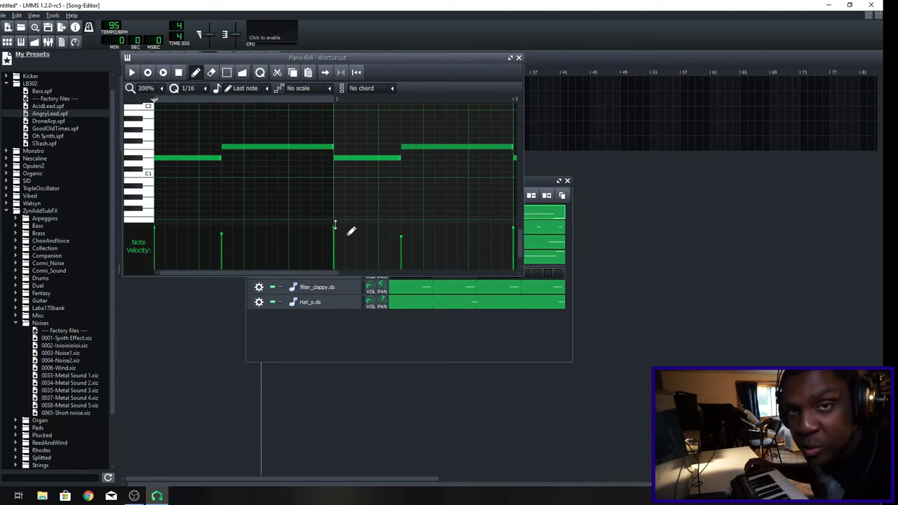
key(space)
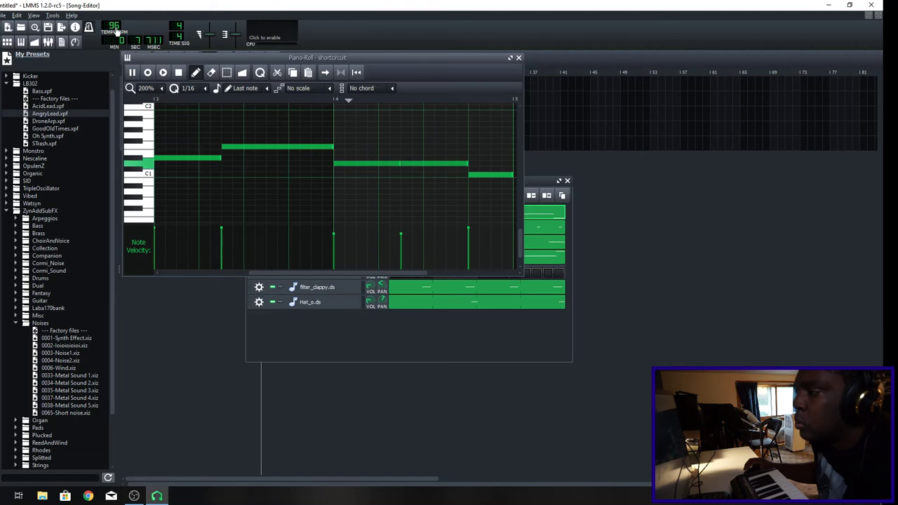
click(518, 59)
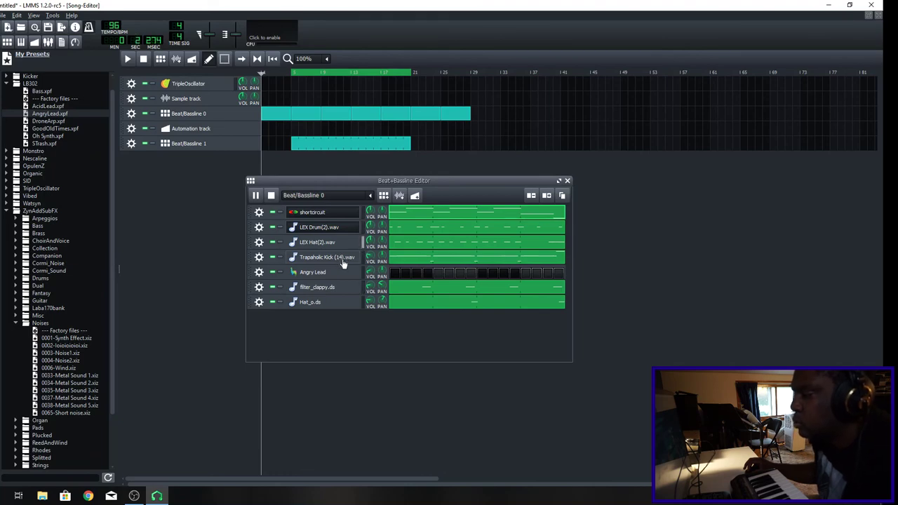
click(344, 260)
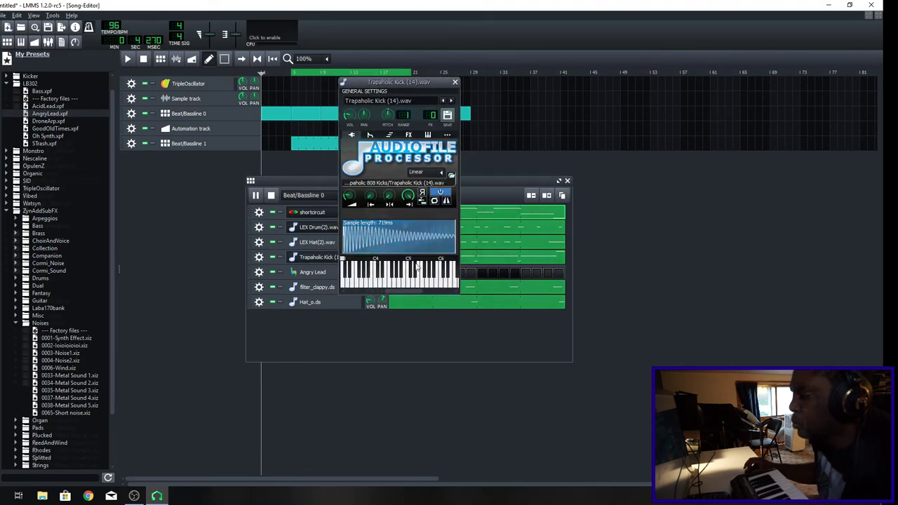
Step: Open the empty Funky pattern in the piano roll and start recording notes into it live
right_click(394, 272)
click(404, 278)
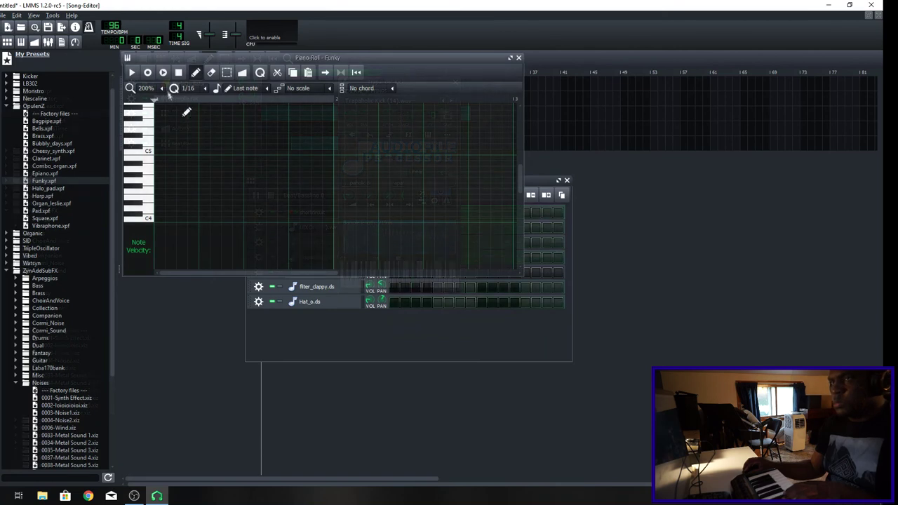
click(148, 72)
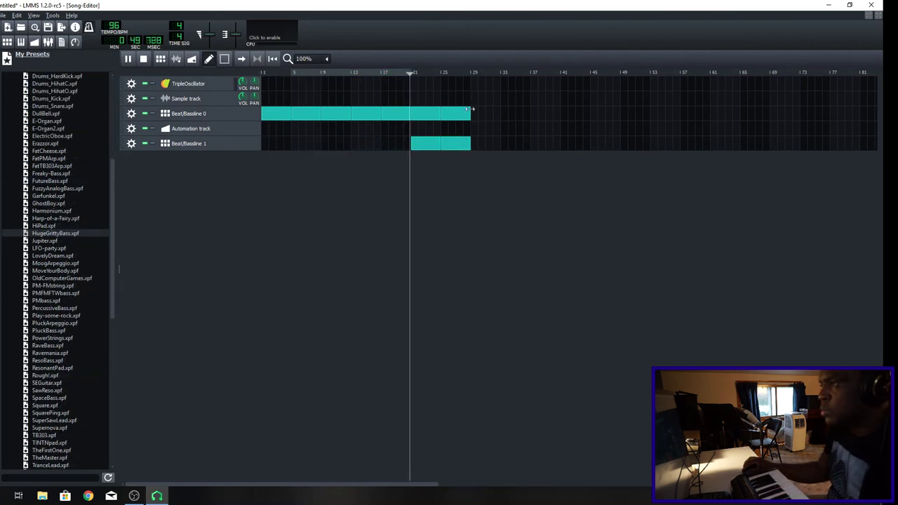
Step: Extend the Beat/Bassline 0 clip in the song arrangement to bar 45
drag(471, 114, 590, 116)
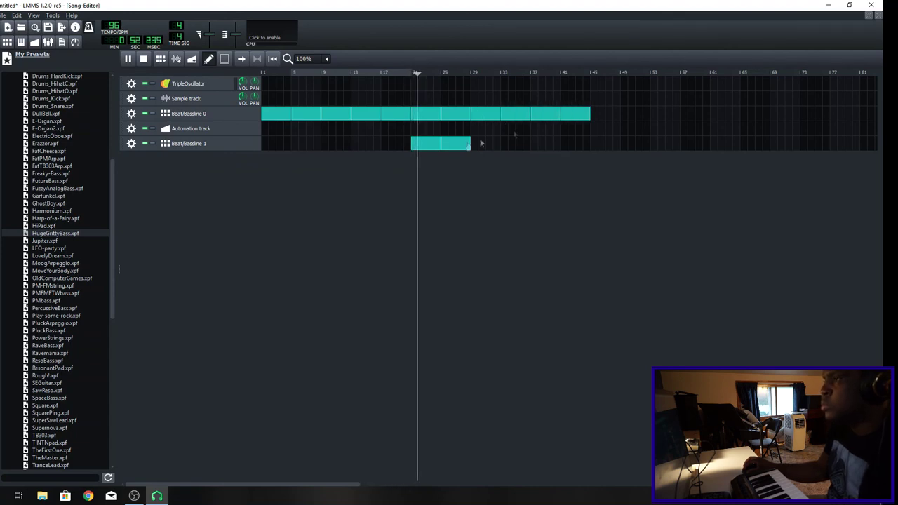
Step: Rebalance the Funky and HugeGrittyBass tracks' volumes and panning in Beat/Bassline 1 during song playback, and close the Beat+Bassline Editor
double_click(433, 144)
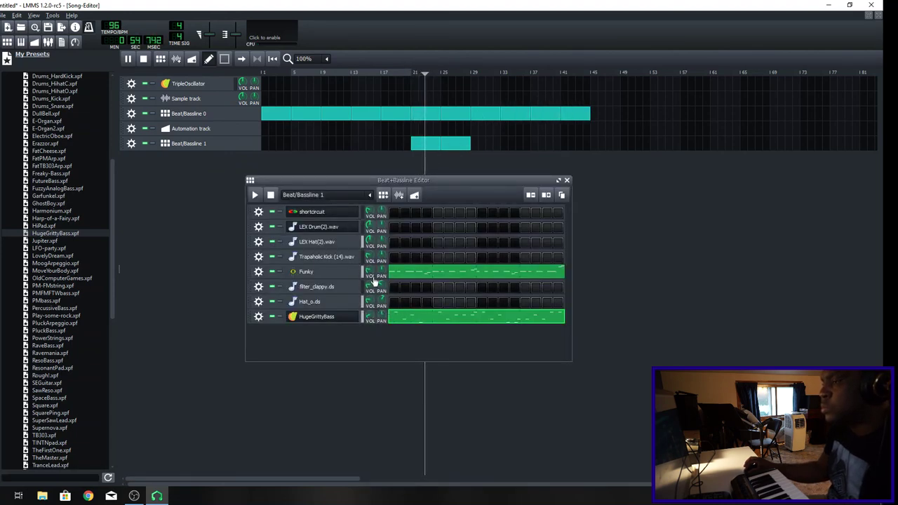
drag(370, 274, 370, 275)
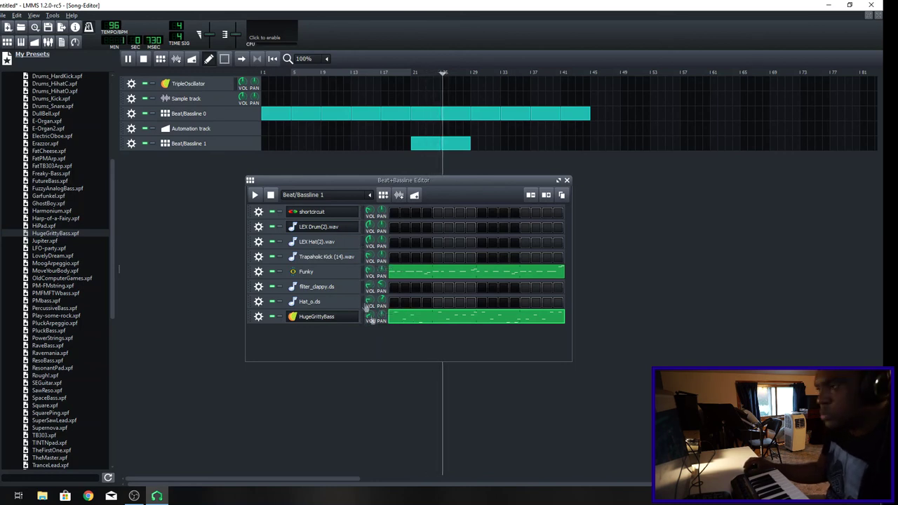
drag(371, 318, 371, 323)
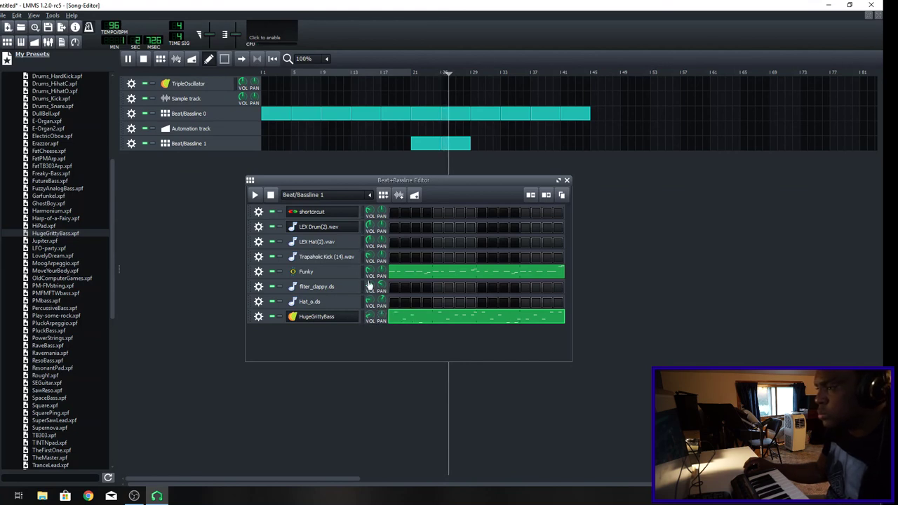
mouse_move(370, 272)
mouse_down()
mouse_move(381, 279)
mouse_move(369, 319)
mouse_move(369, 269)
mouse_up()
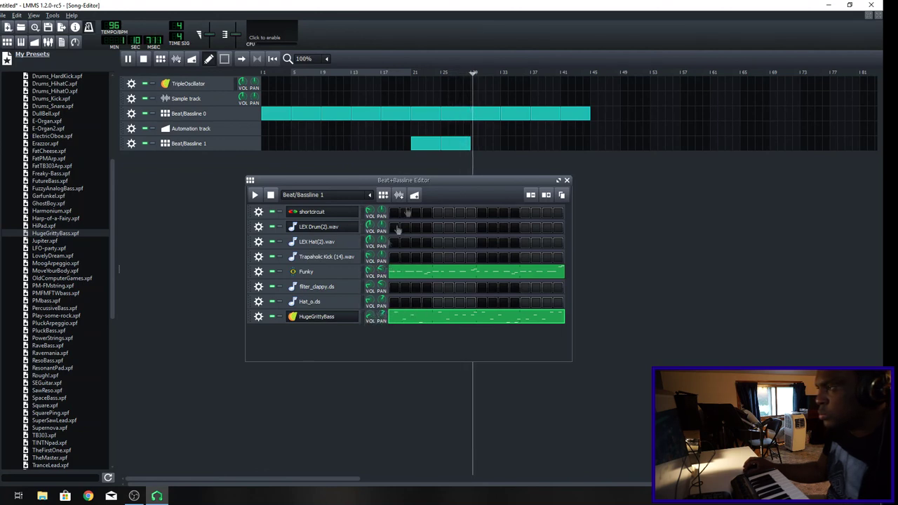
click(384, 86)
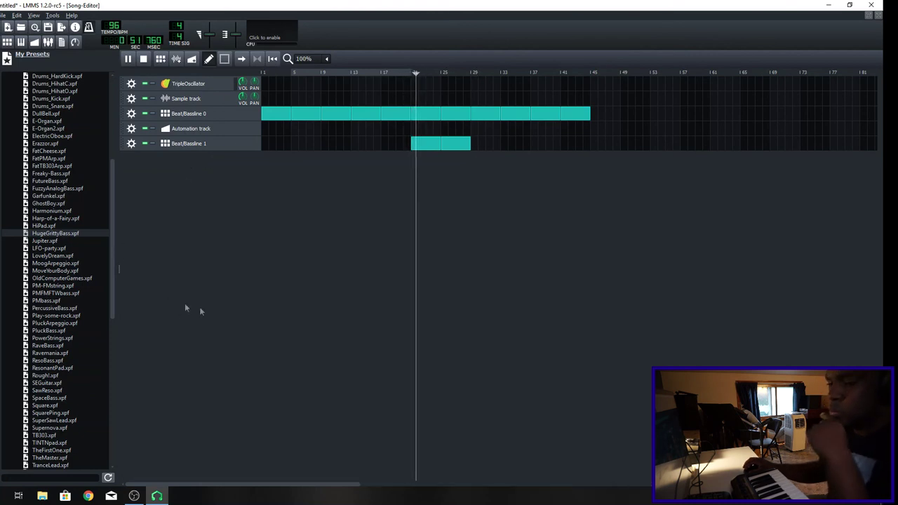
double_click(430, 146)
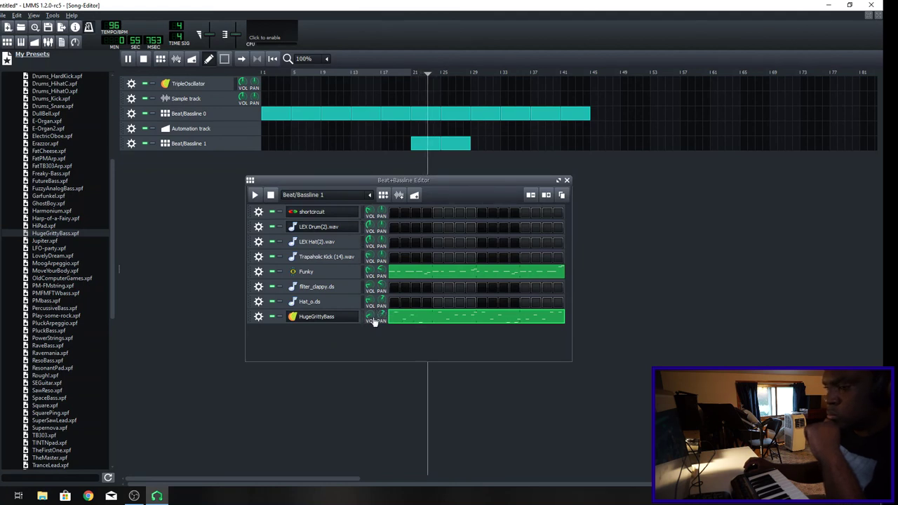
click(567, 180)
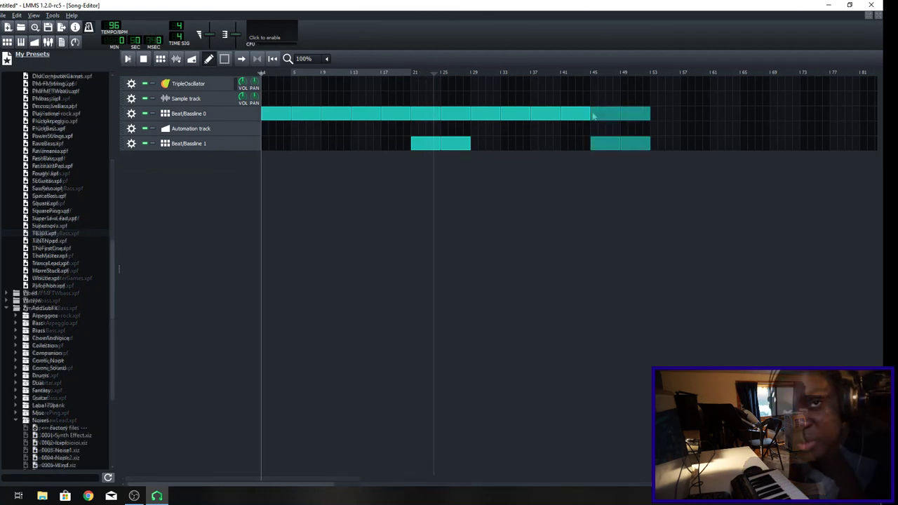